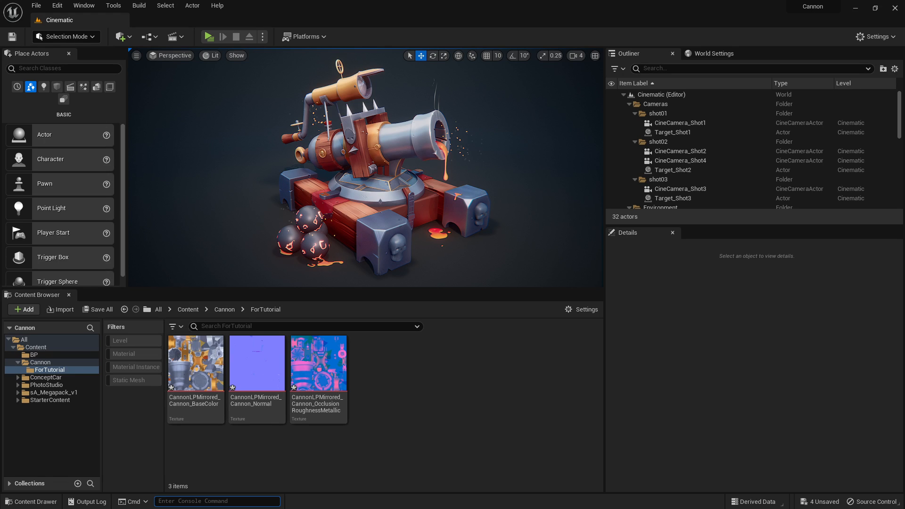
Select the SM_Cannon actor in the level viewport
left_click(421, 159)
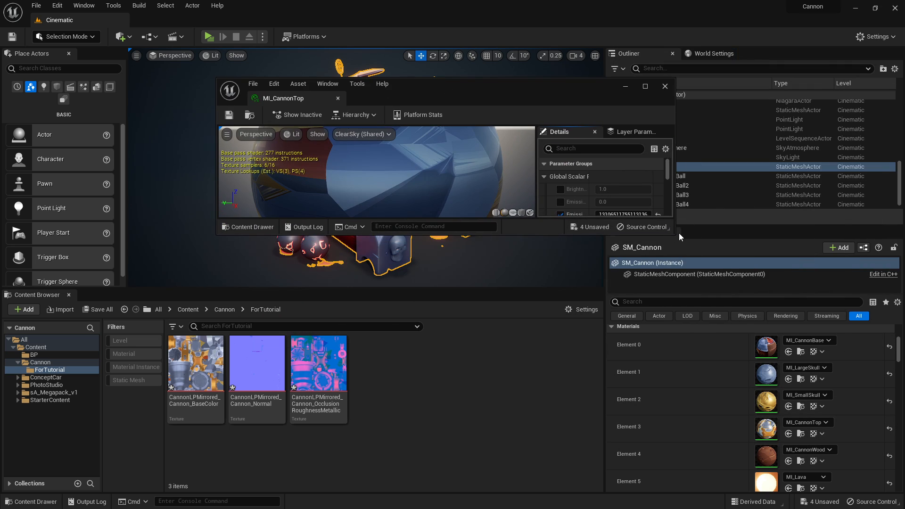
Filter to the Sat parameter, enable its override and set it to 1.0, desaturating the cannon
left_click_drag(676, 234, 710, 398)
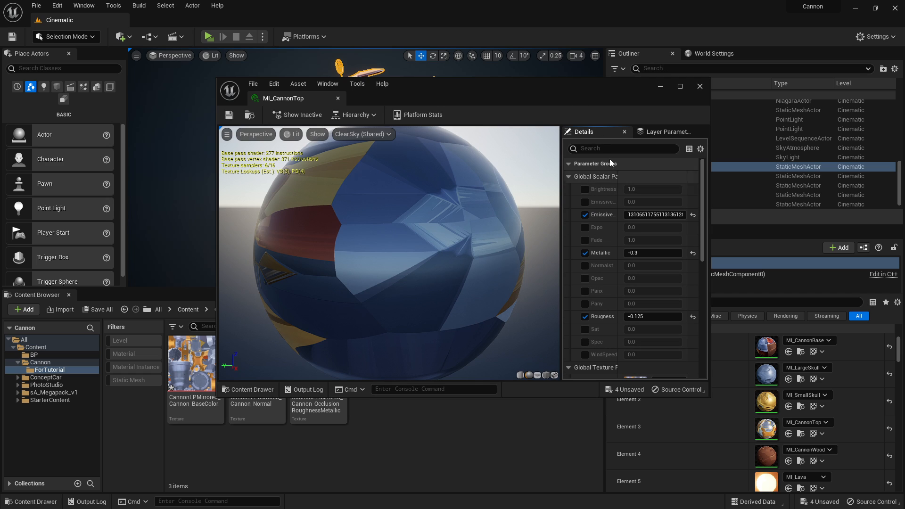
left_click(622, 148)
type("sat")
left_click(584, 189)
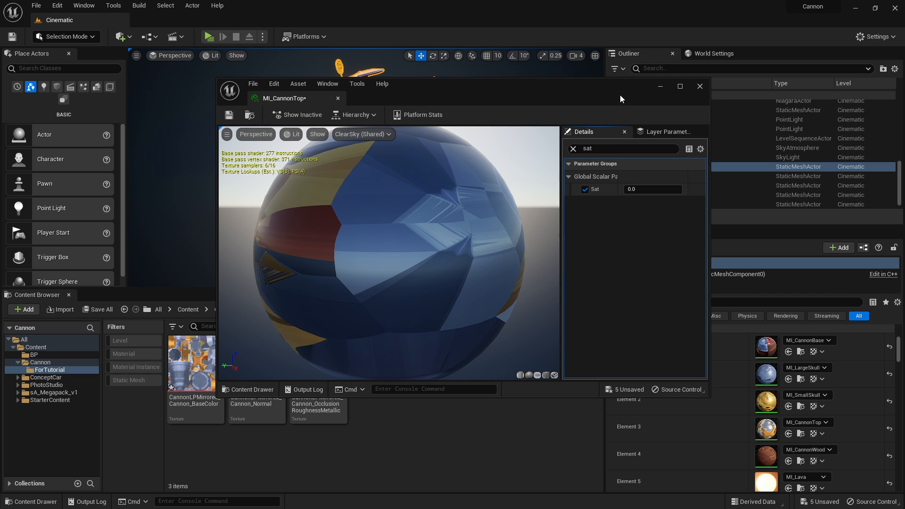
left_click_drag(620, 95, 716, 256)
left_click(749, 350)
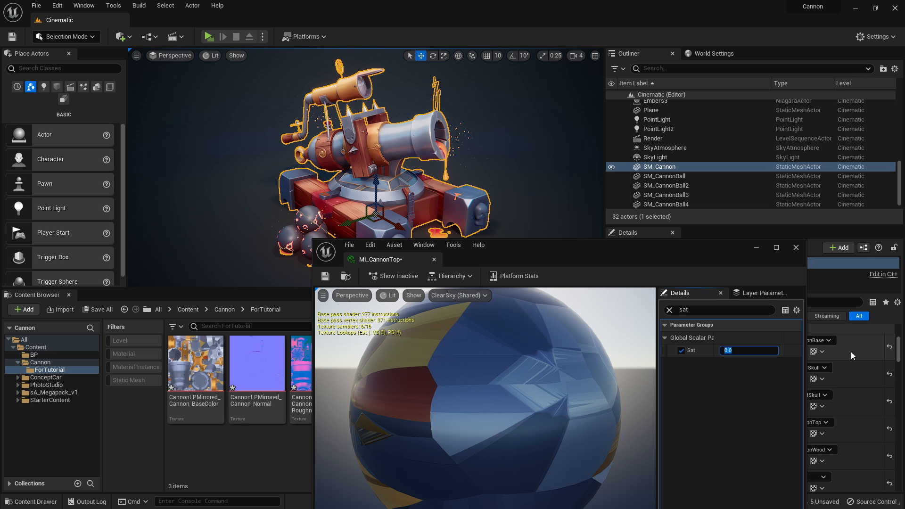
type("1")
key("Return")
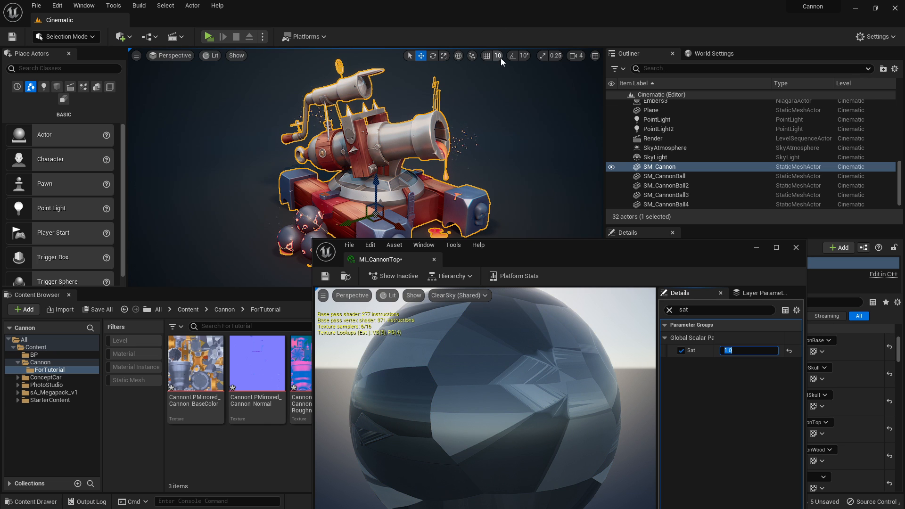
left_click_drag(609, 254, 619, 251)
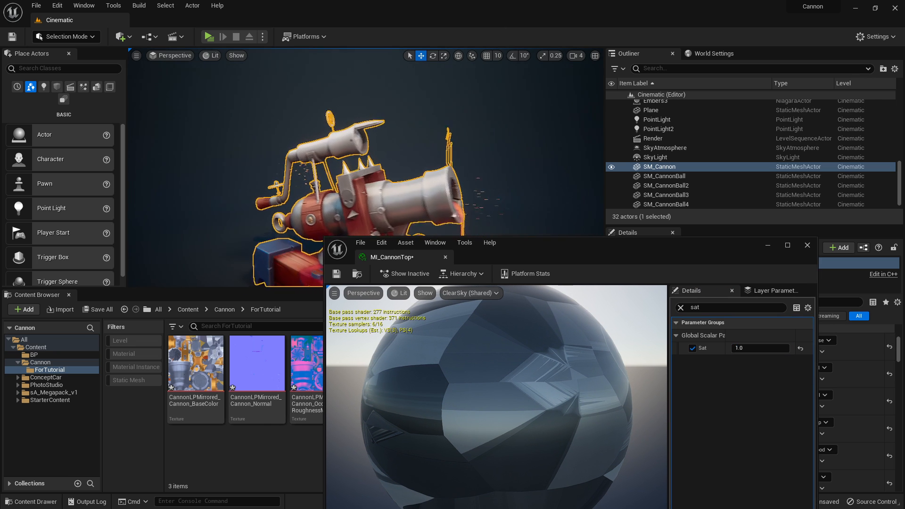
scroll(375, 155, "up", 6)
scroll(375, 156, "down", 5)
Try Sat values 0.0, -1.0, -2.0, 0.0 and -10.0 to compare saturation levels
left_click(760, 348)
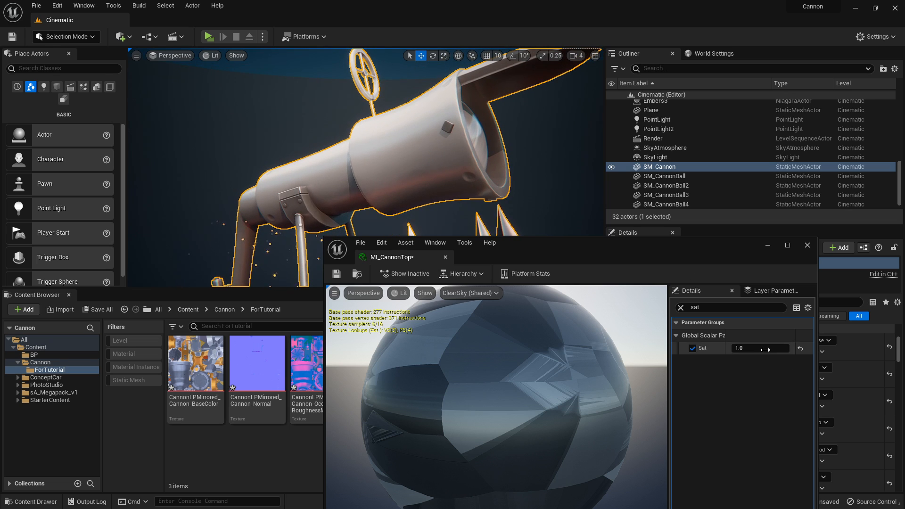
type("0")
key("Return")
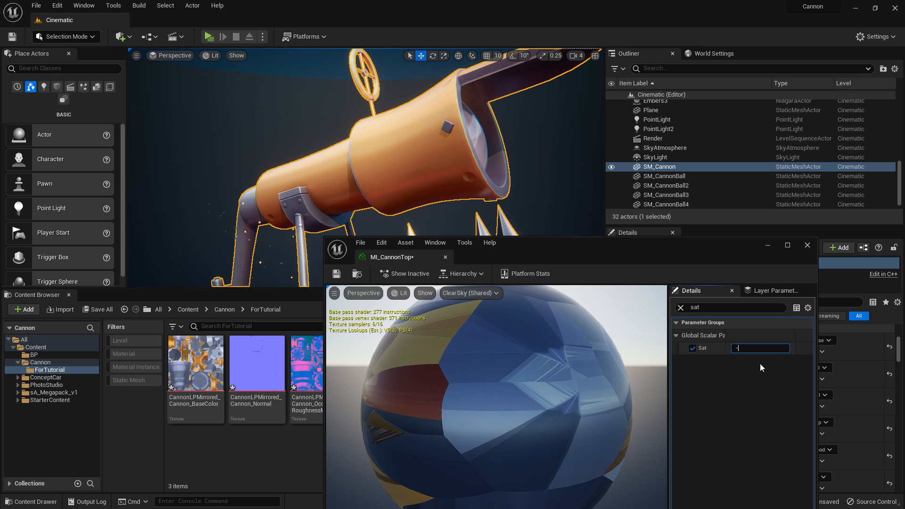
type("1")
key("Return")
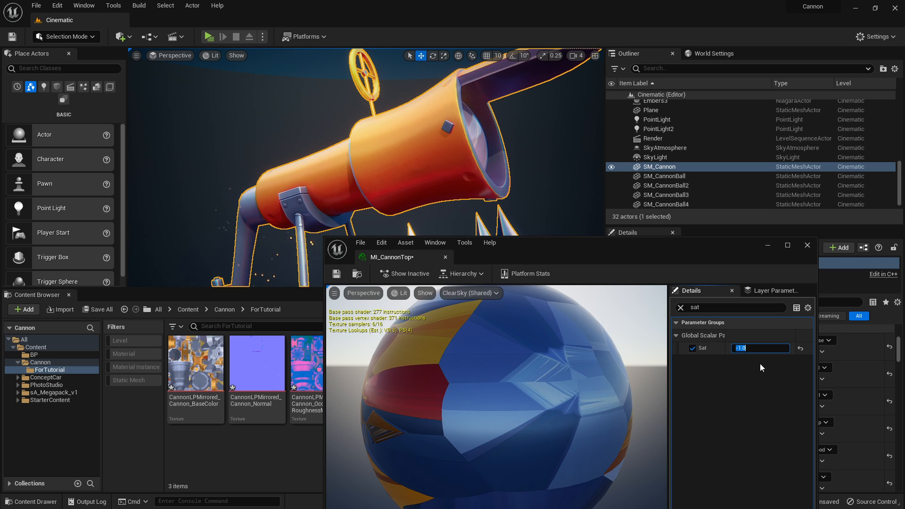
type("-2")
key("Return")
type("0")
key("Return")
type("-10")
key("Return")
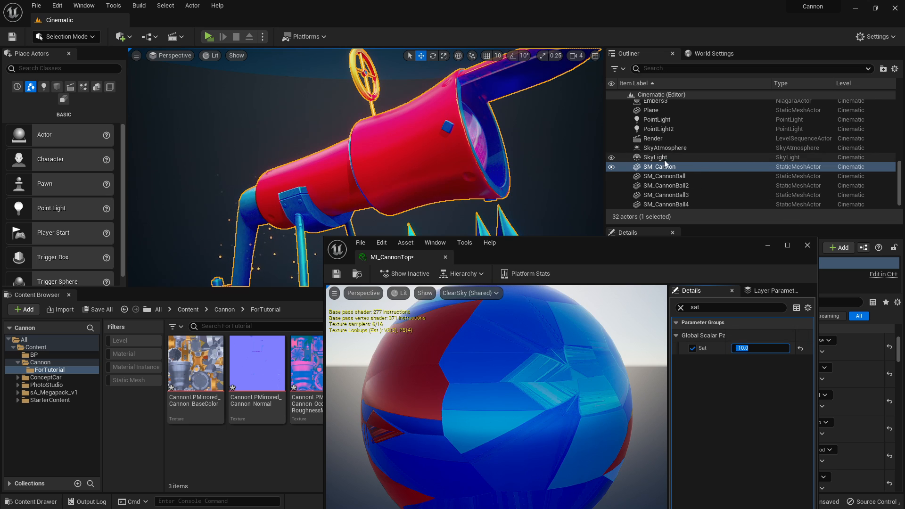
scroll(368, 162, "down", 3)
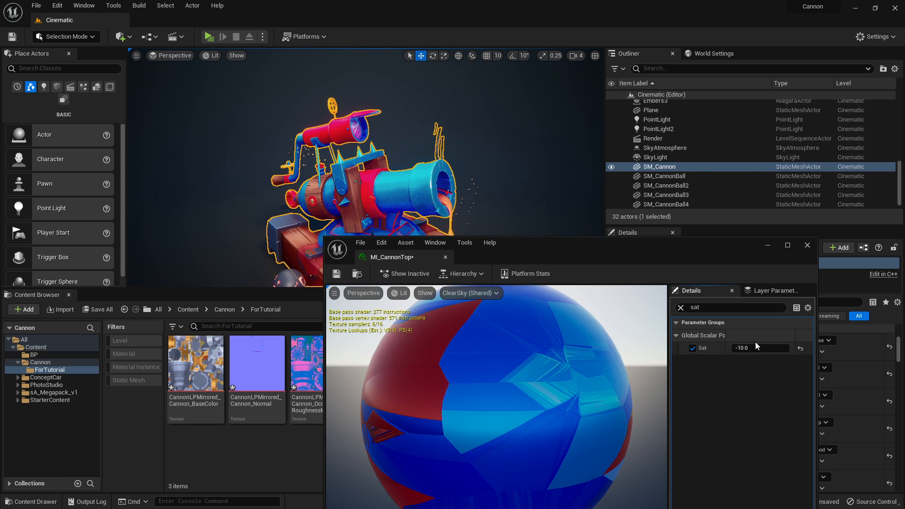
Try Sat at 10.0 (inverted colours), then reset it to 0.0
left_click(754, 347)
type("10")
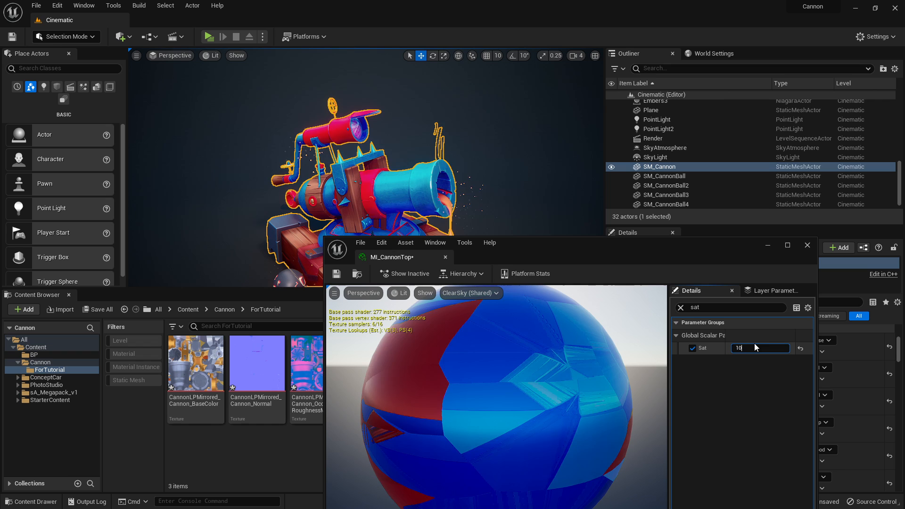
key("Return")
scroll(368, 162, "up", 2)
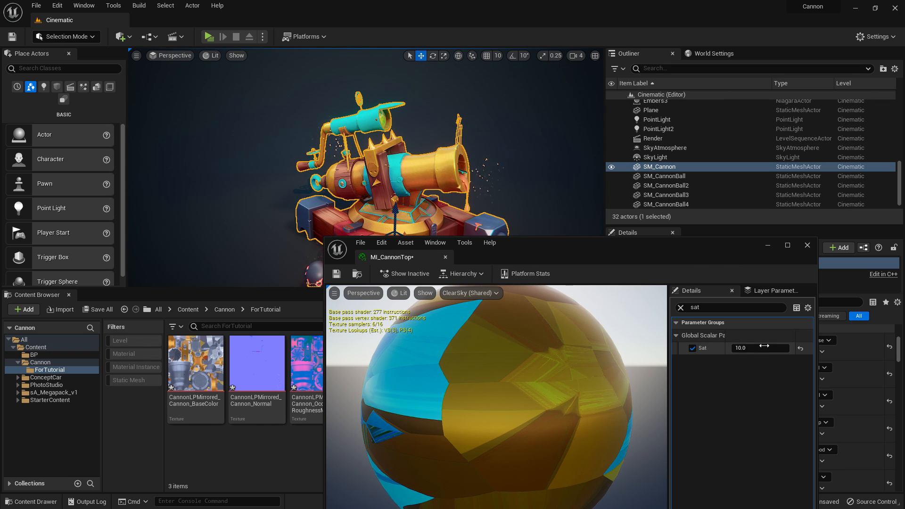
left_click(763, 347)
type("1")
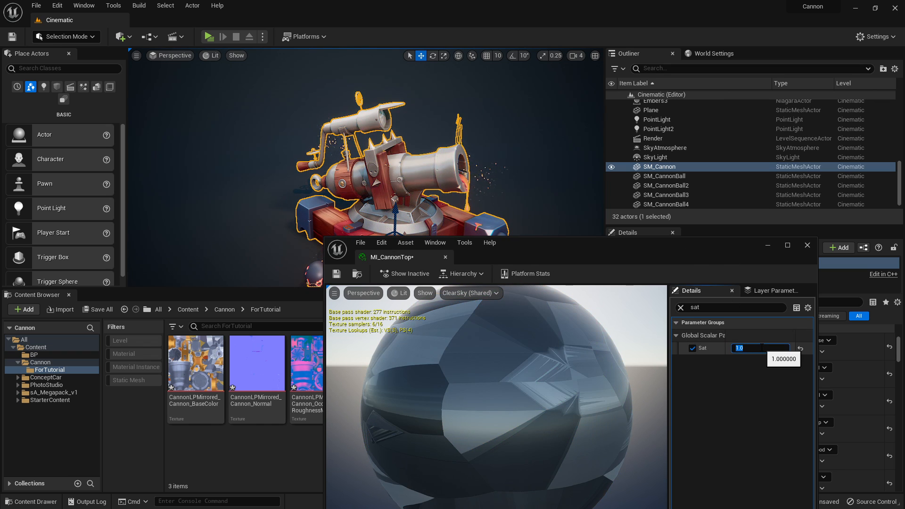
type("4")
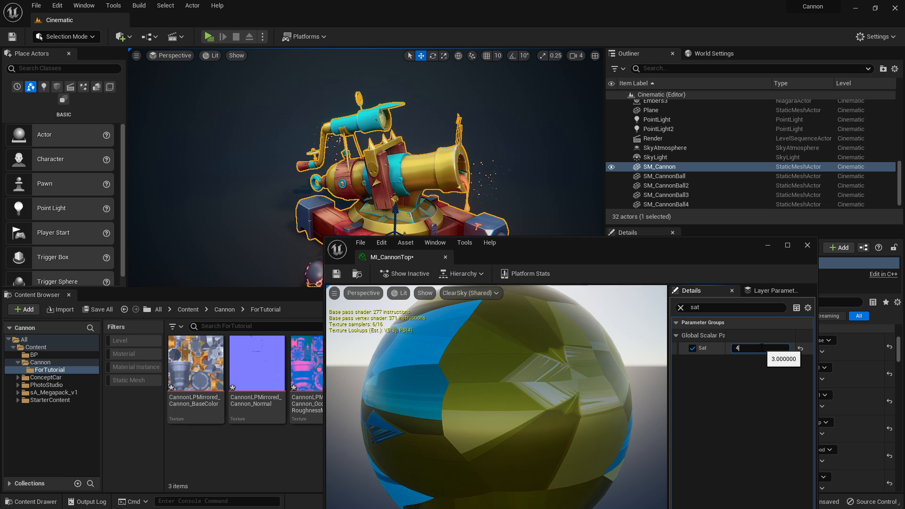
type("5")
type("0")
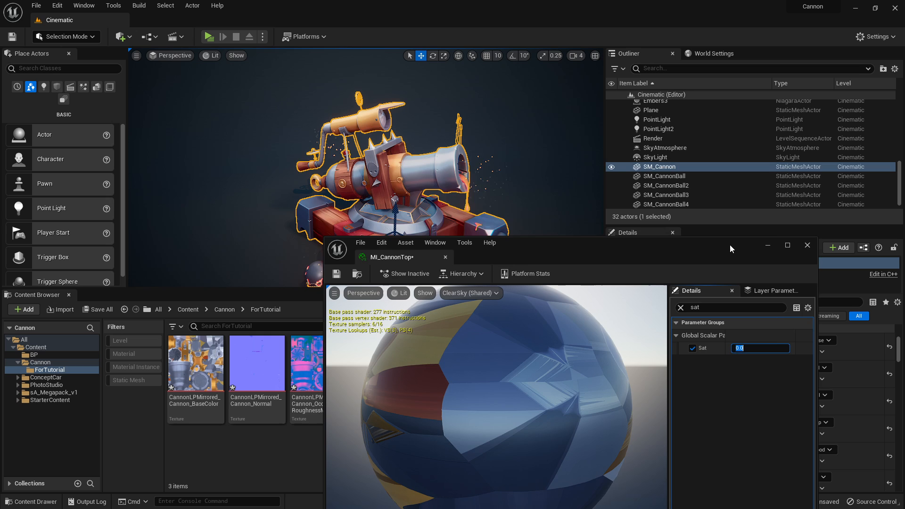
left_click_drag(730, 244, 671, 172)
Close the MI_CannonTop material instance editor
left_click(747, 174)
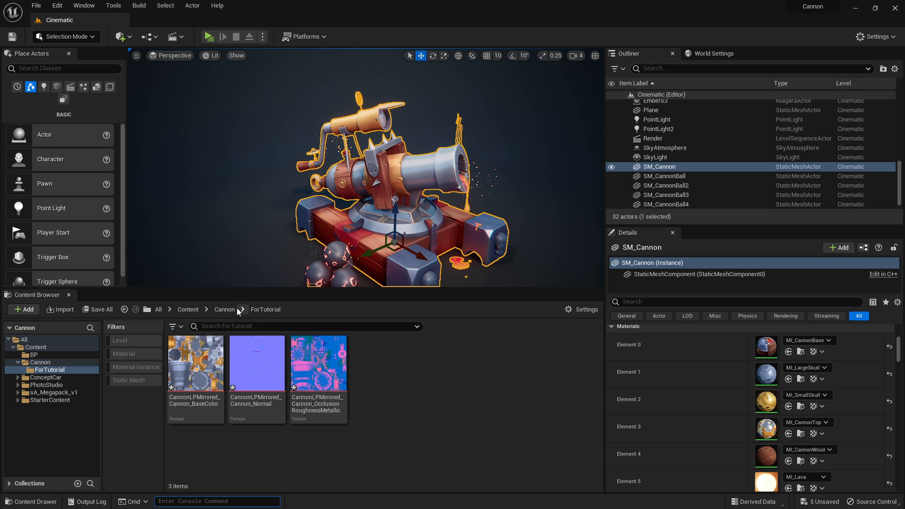
Create a material named DesaturationTest from the base colour texture and open it in the material editor
right_click(197, 362)
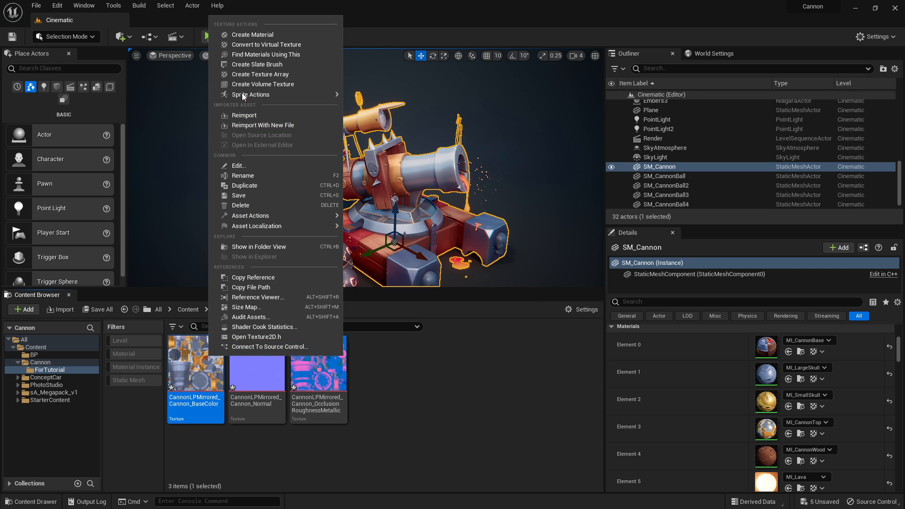
left_click(454, 334)
left_click(197, 362)
right_click(197, 362)
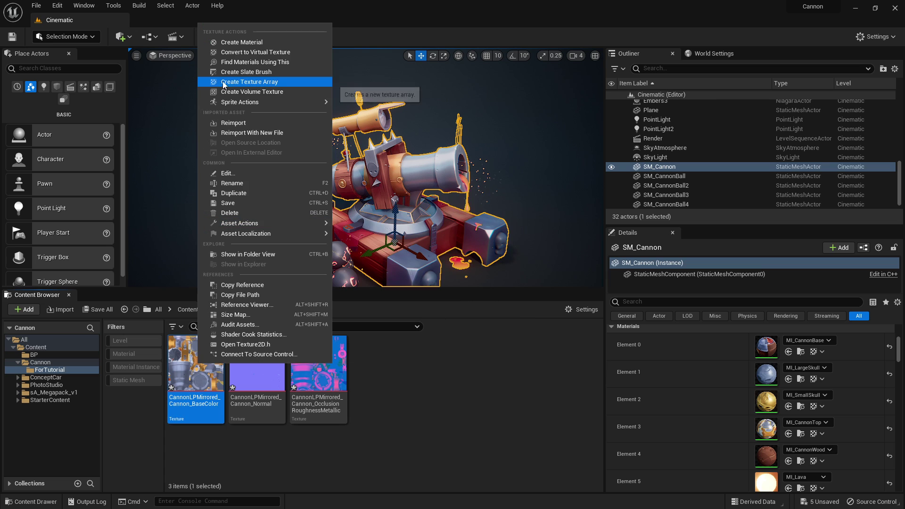
left_click(256, 33)
type("Desatu")
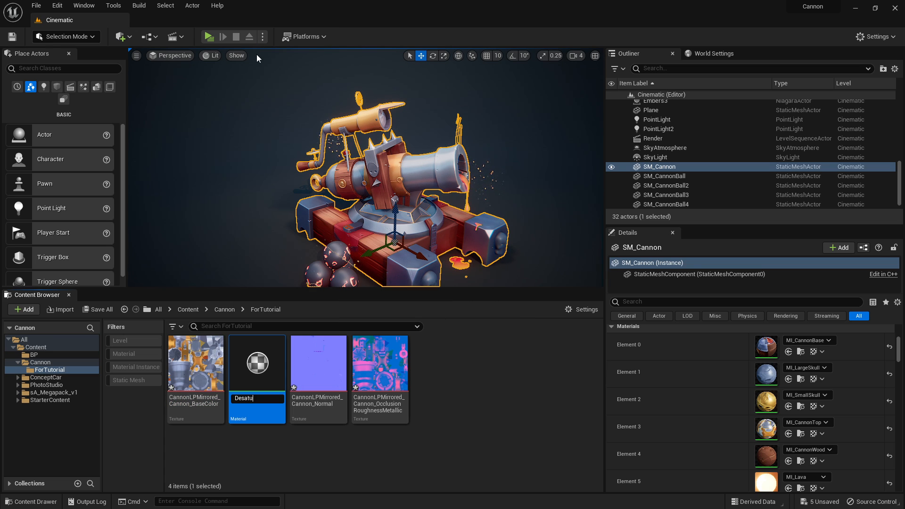
type("rationTest")
key("Return")
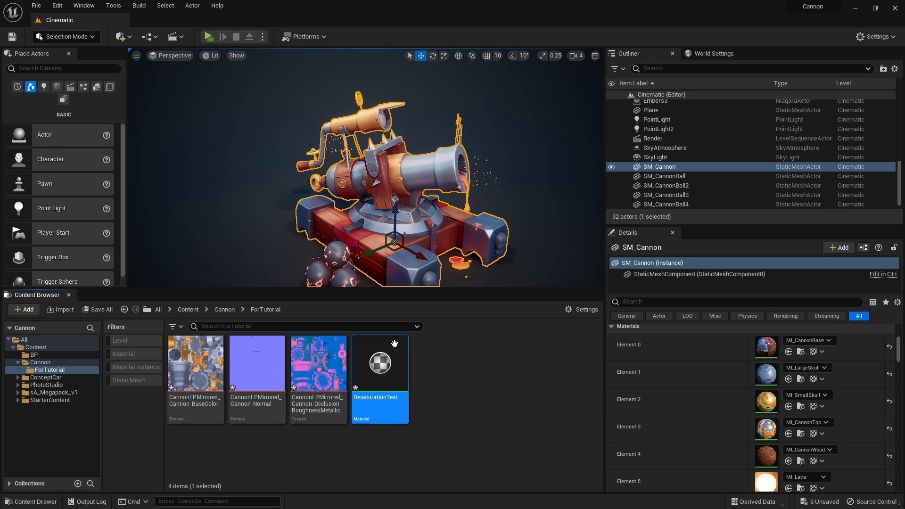
double_click(381, 364)
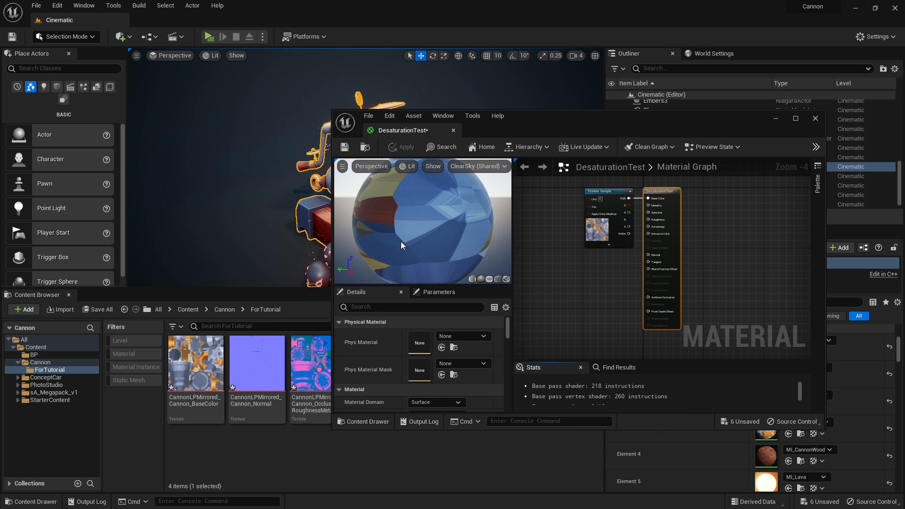
Add the normal texture to the graph and wire its RGB into the Normal input
left_click_drag(257, 362, 559, 311)
mouse_move(587, 123)
left_mouse_down()
mouse_move(529, 30)
mouse_move(528, 2)
left_mouse_up()
scroll(568, 353, "up", 1)
right_click(568, 353)
left_click(451, 228)
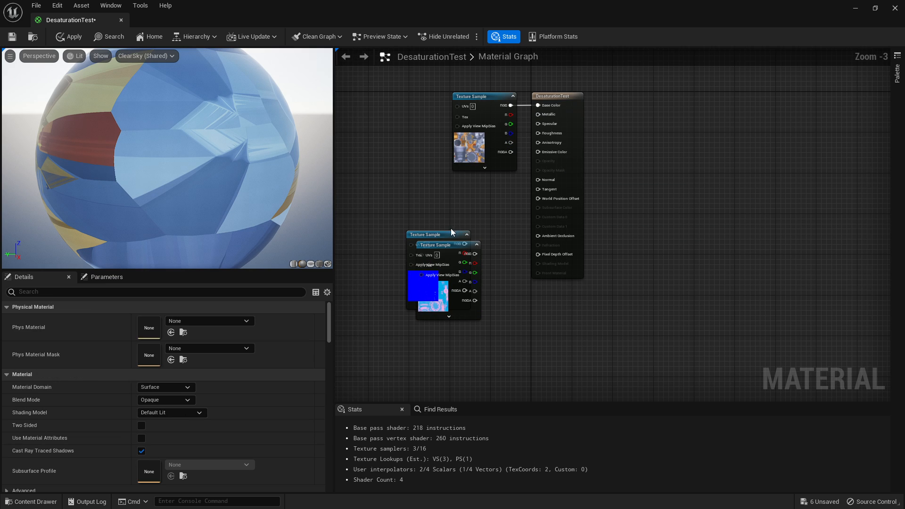
mouse_move(451, 234)
left_mouse_down()
mouse_move(391, 183)
mouse_move(538, 180)
left_mouse_up()
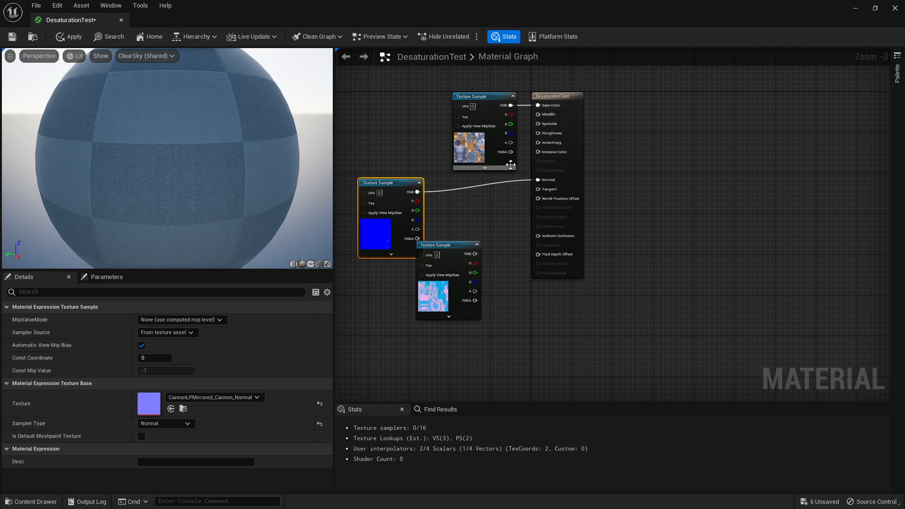
left_click_drag(482, 96, 360, 70)
Wire the ORM texture's R, G, B channels to Ambient Occlusion, Roughness and Metallic and tidy the nodes
left_click(448, 245)
mouse_move(475, 264)
left_mouse_down()
mouse_move(537, 259)
mouse_move(538, 236)
left_mouse_up()
left_click_drag(475, 273, 555, 133)
right_click_drag(425, 241, 606, 276)
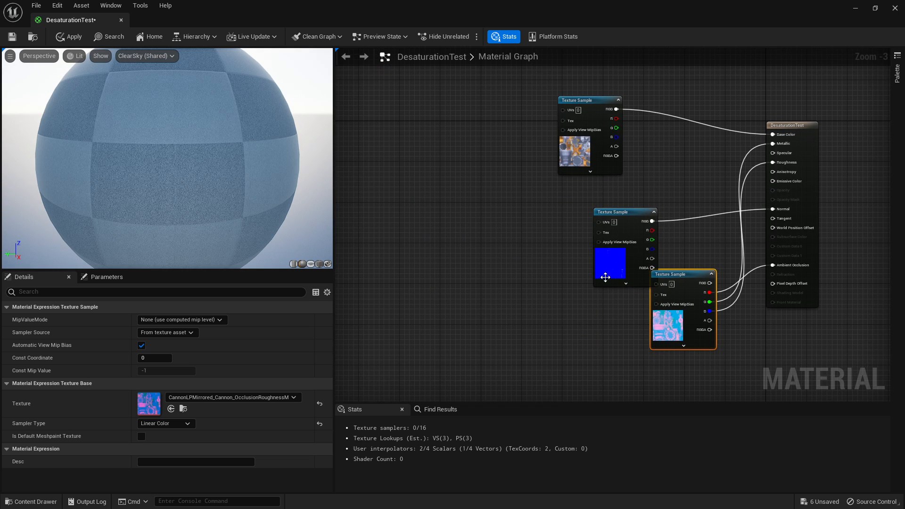
left_click_drag(622, 213, 587, 177)
left_click_drag(678, 275, 594, 258)
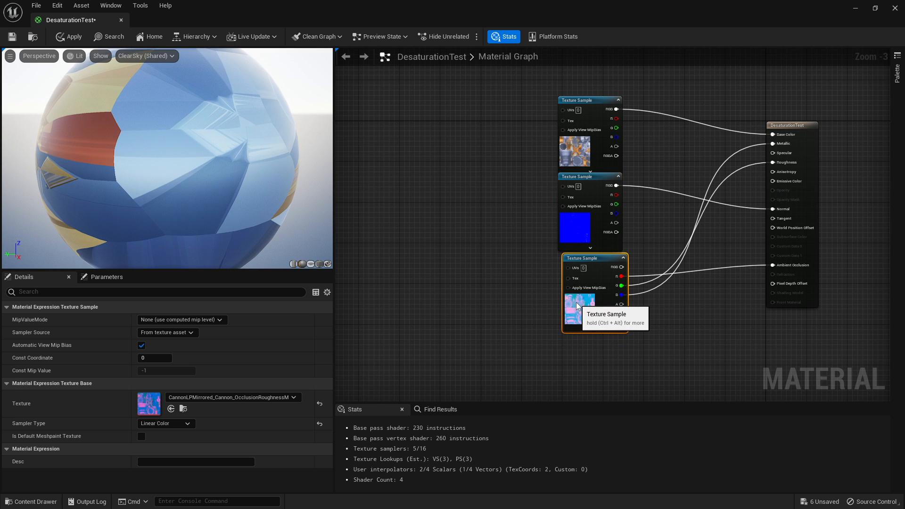
left_click_drag(578, 304, 573, 304)
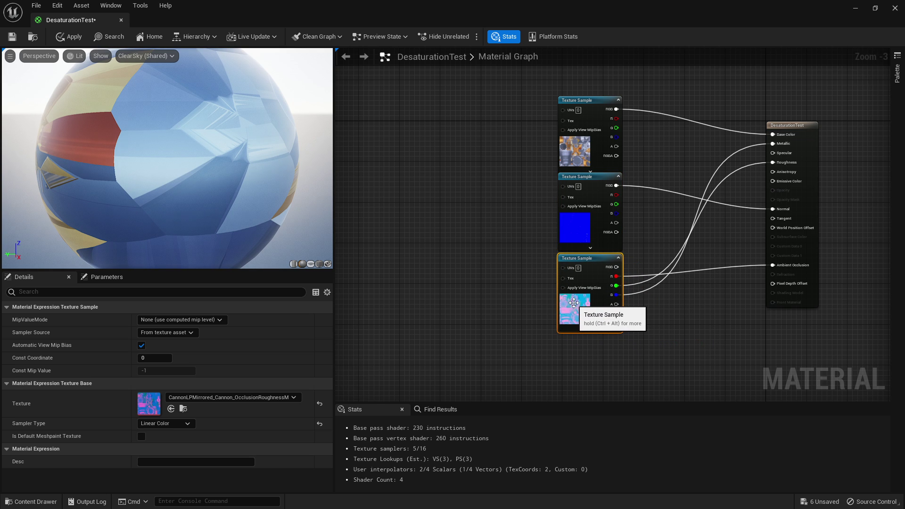
Apply the material and assign DesaturationTest to the cannon's Element 3
left_click(68, 37)
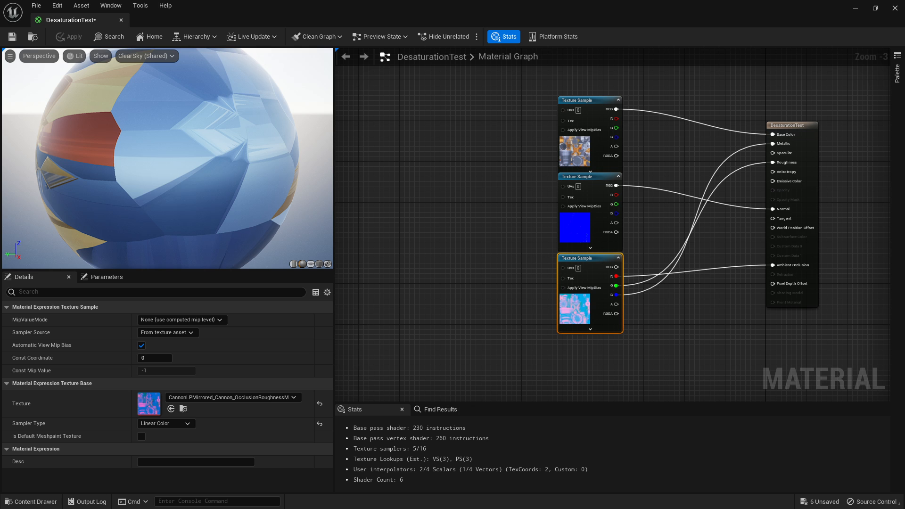
left_click_drag(551, 11, 677, 61)
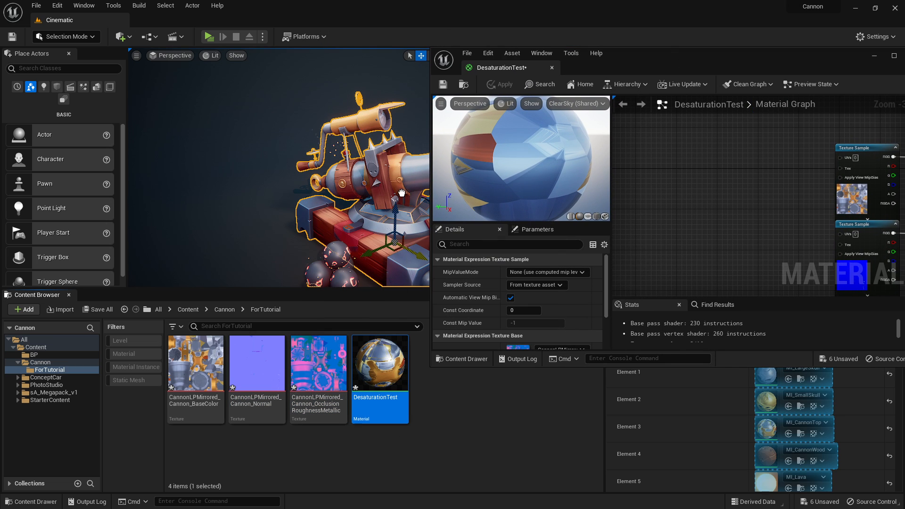
left_click_drag(380, 364, 368, 184)
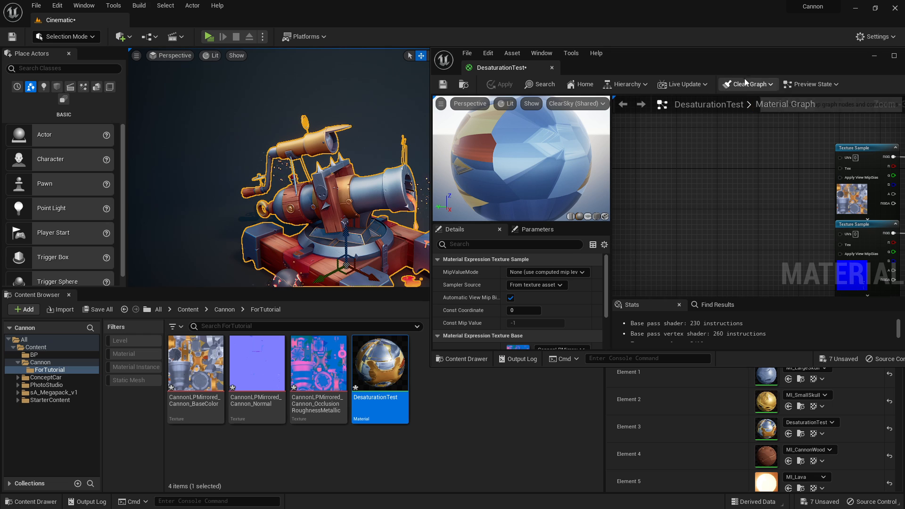
Create DesaturationTest_Inst, assign it to the cannon's Element 3, open it, and return to the parent graph
mouse_move(380, 362)
right_click(386, 363)
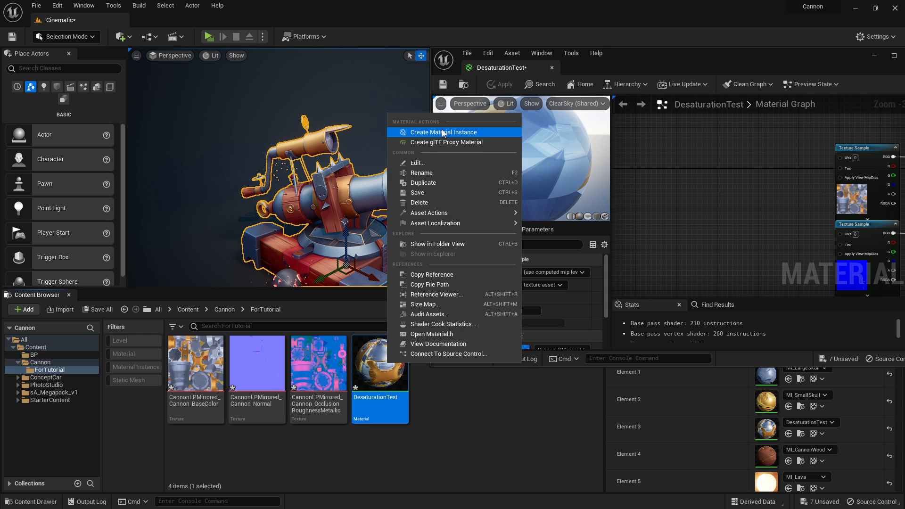
left_click(441, 132)
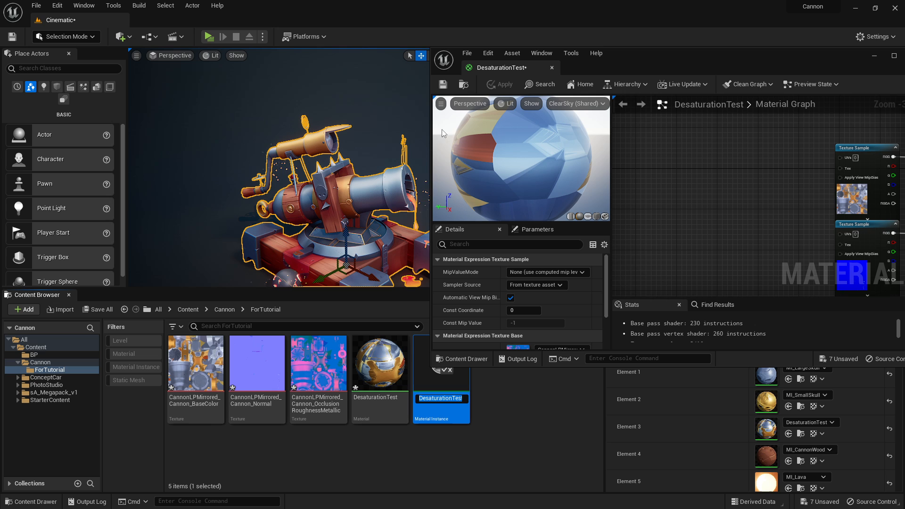
key("Return")
left_click_drag(440, 362, 380, 190)
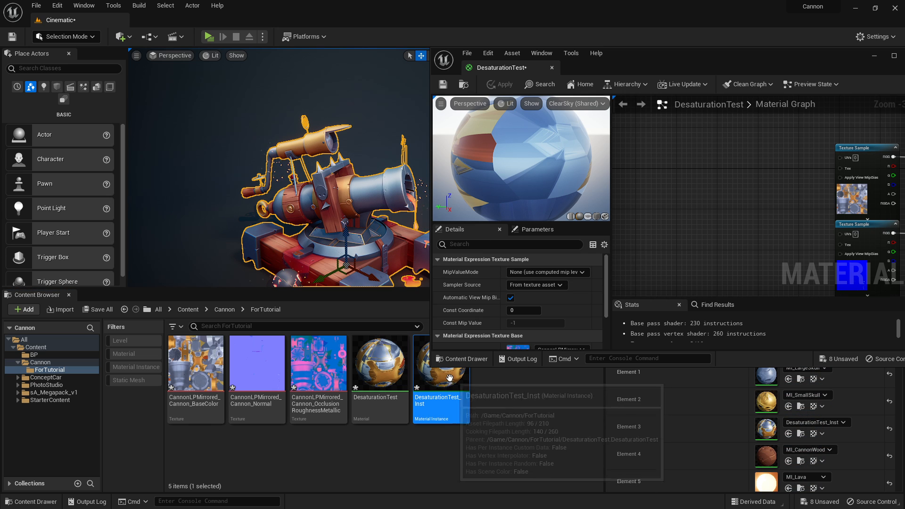
double_click(441, 378)
left_click_drag(710, 65, 508, 84)
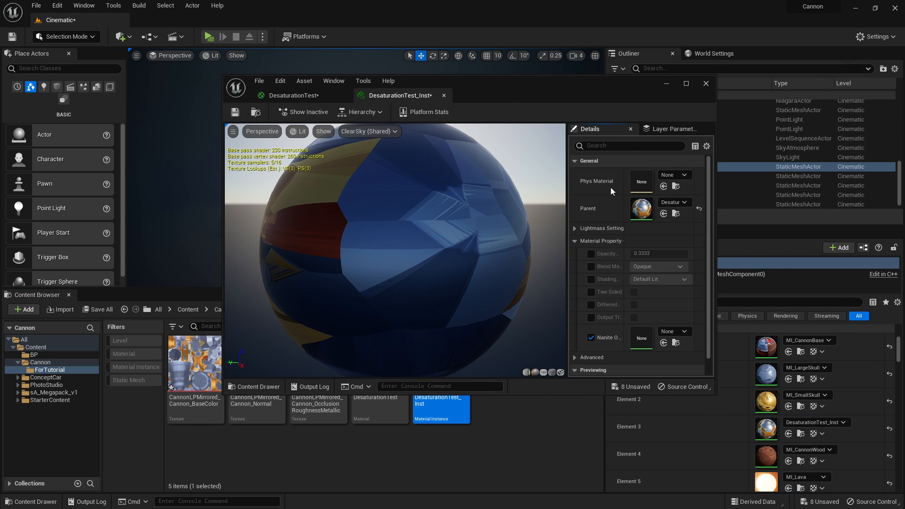
double_click(641, 208)
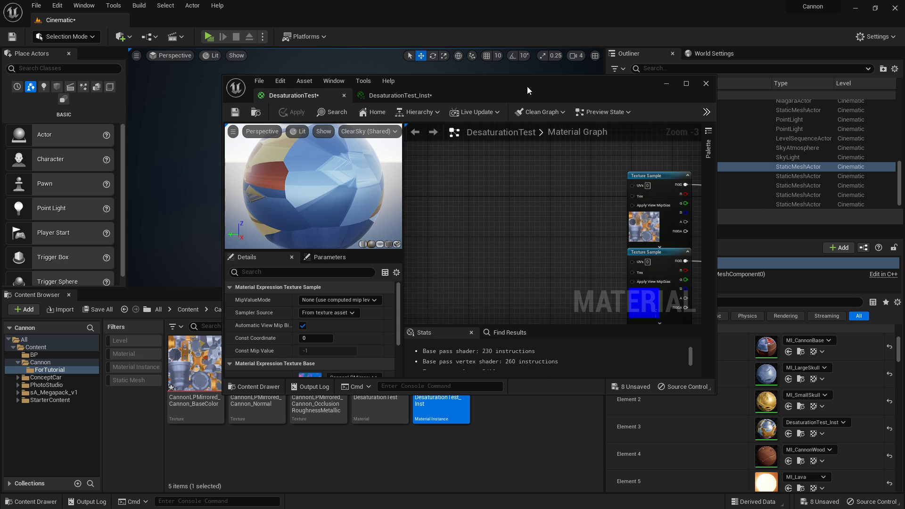
Add a Desaturation node fed by the base color texture's RGB output
left_click_drag(528, 87, 537, 15)
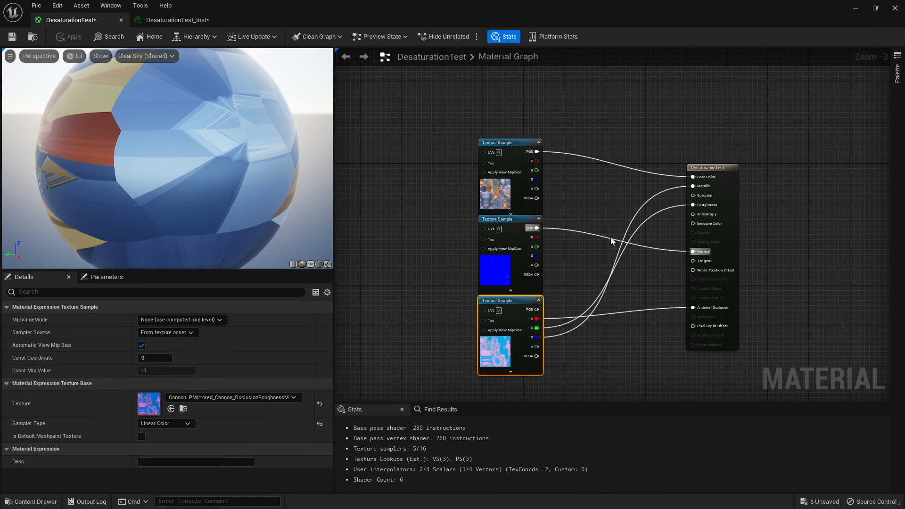
scroll(610, 237, "up", 1)
mouse_move(516, 162)
left_mouse_down()
mouse_move(438, 161)
mouse_move(547, 175)
left_mouse_up()
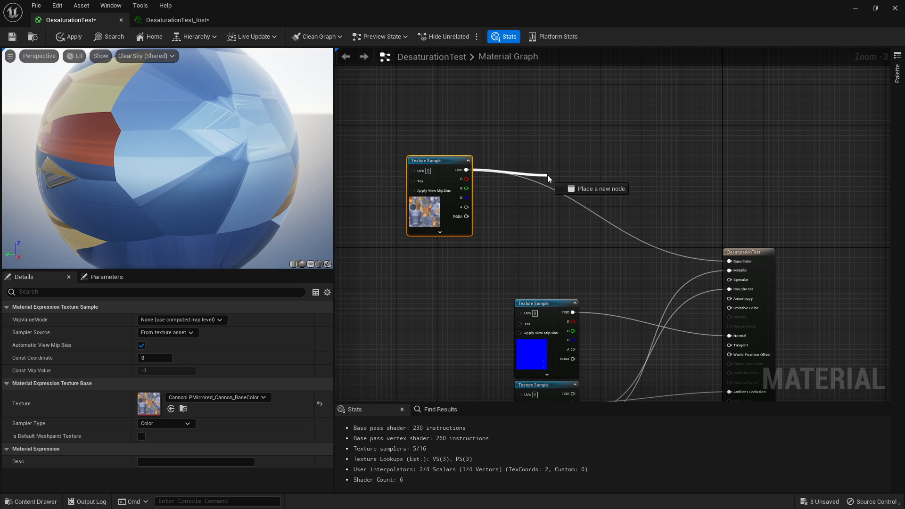
type("desat")
key("Return")
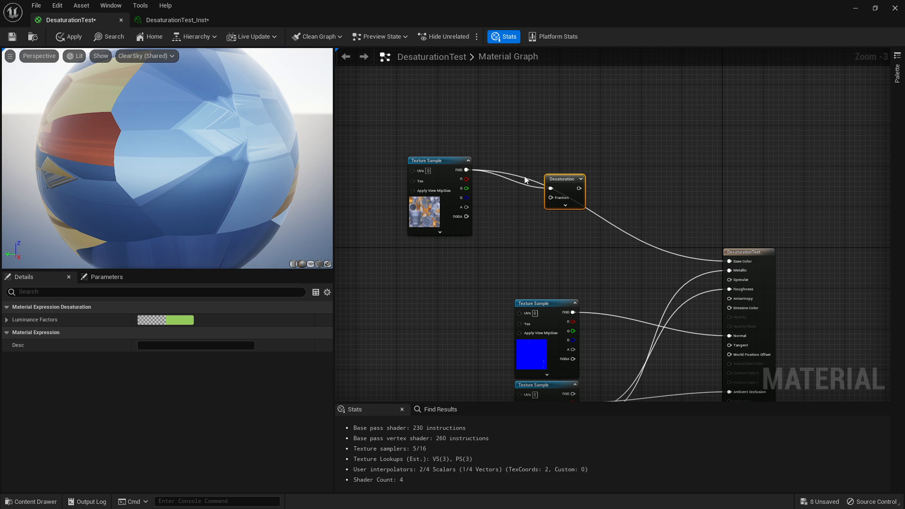
scroll(526, 179, "up", 3)
left_click(453, 297)
Add a constant, convert it to a scalar parameter and name it Desat
left_click(427, 298)
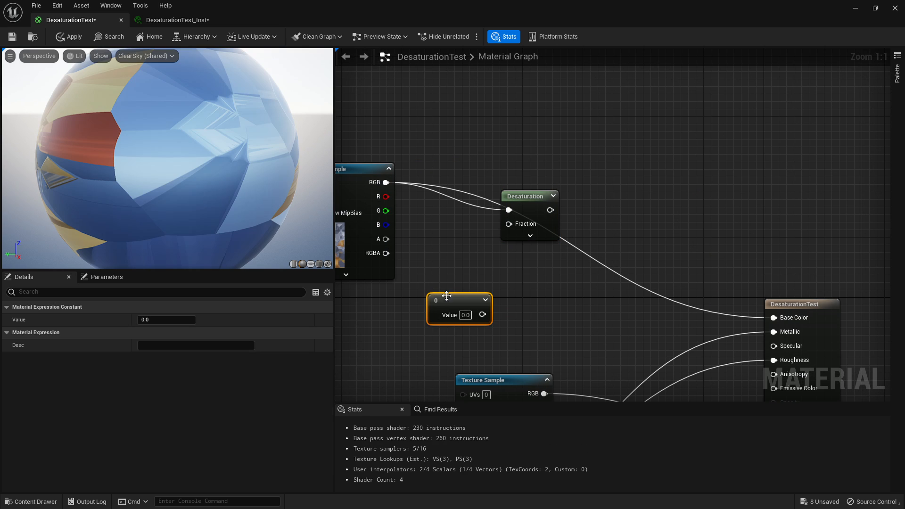
right_click_drag(466, 304, 537, 300)
left_click_drag(524, 293, 497, 270)
right_click(497, 270)
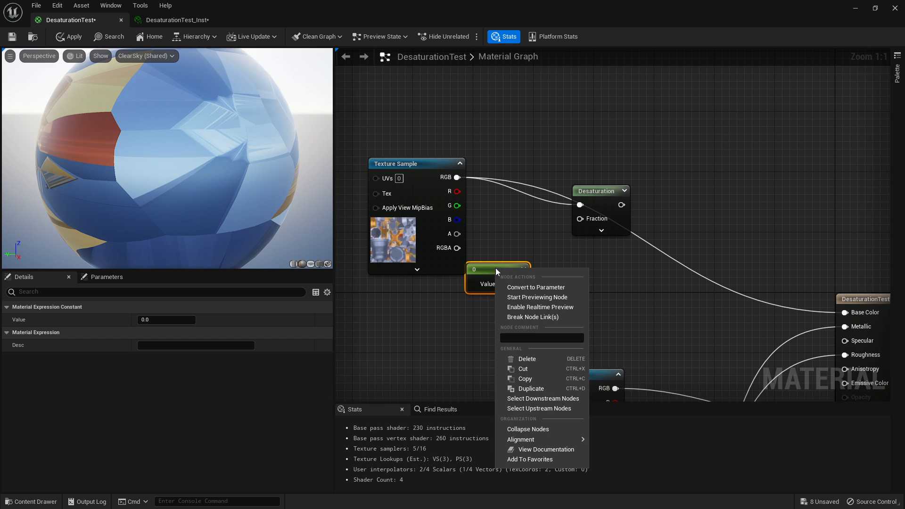
left_click(547, 287)
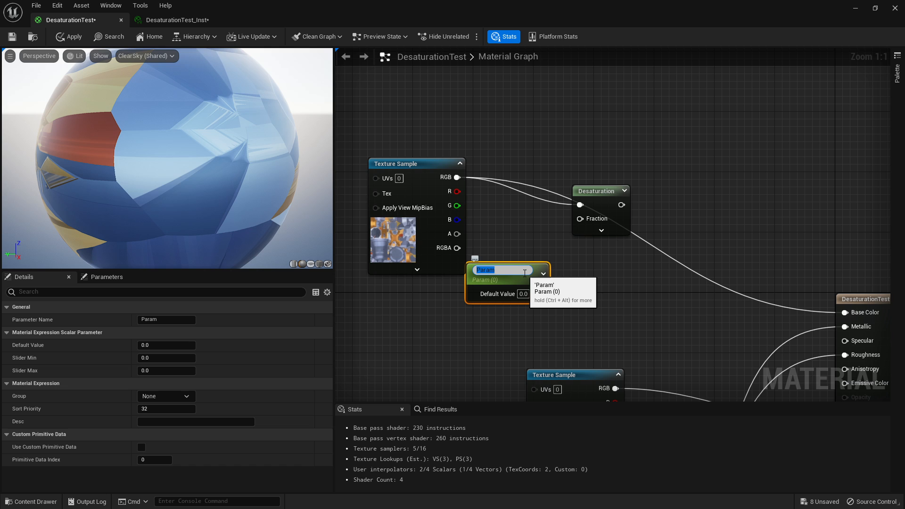
type("Desat")
key("Return")
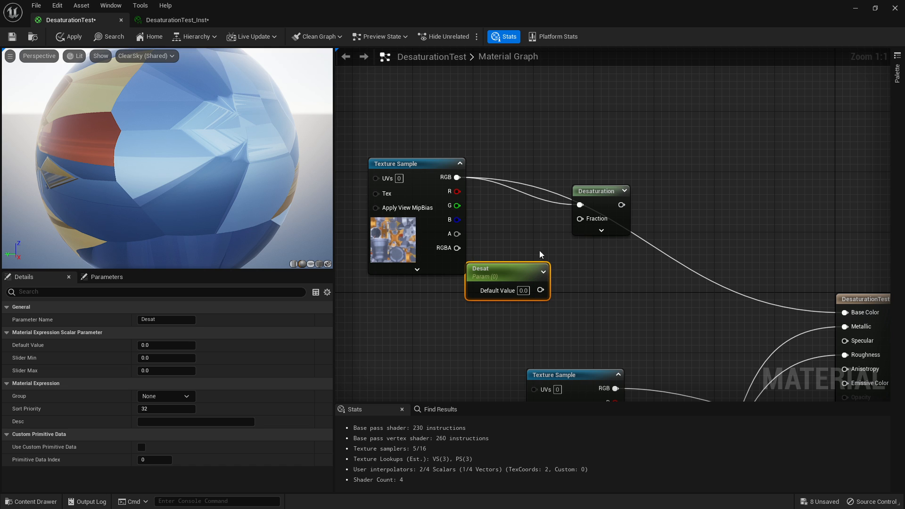
Connect Desat to the Desaturation Fraction input and delete an accidental extra parameter node
left_click_drag(539, 291, 580, 219)
left_click_drag(502, 269, 524, 254)
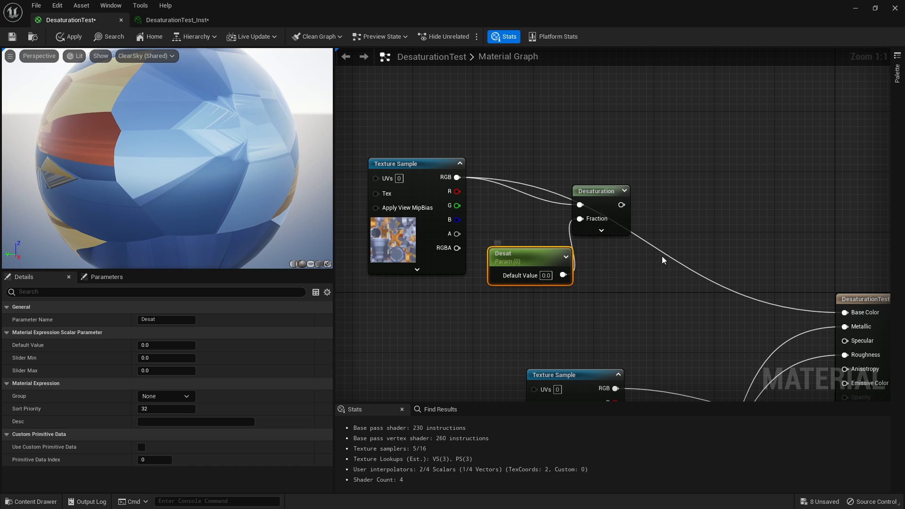
right_click_drag(662, 288, 649, 256)
right_click_drag(537, 297, 571, 270)
left_click(444, 271)
type("sss")
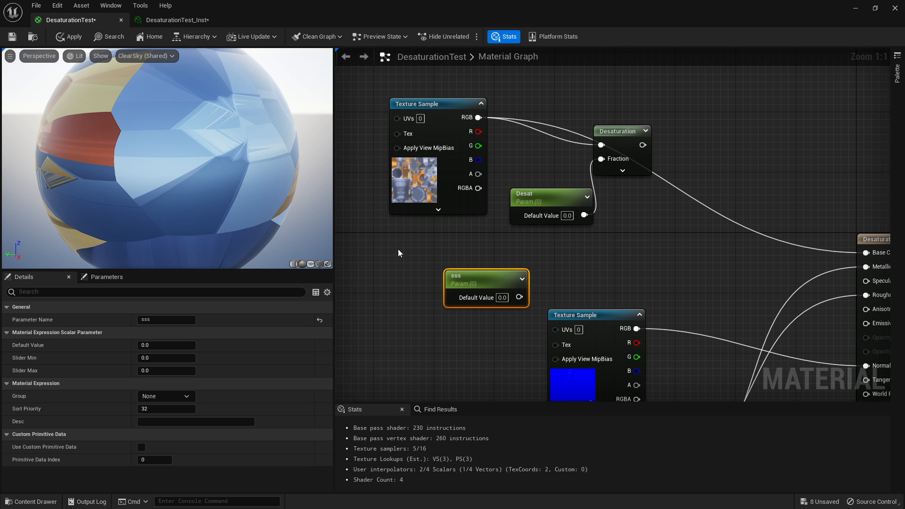
left_click_drag(398, 248, 537, 311)
left_click(412, 257)
left_click(487, 287)
key("Delete")
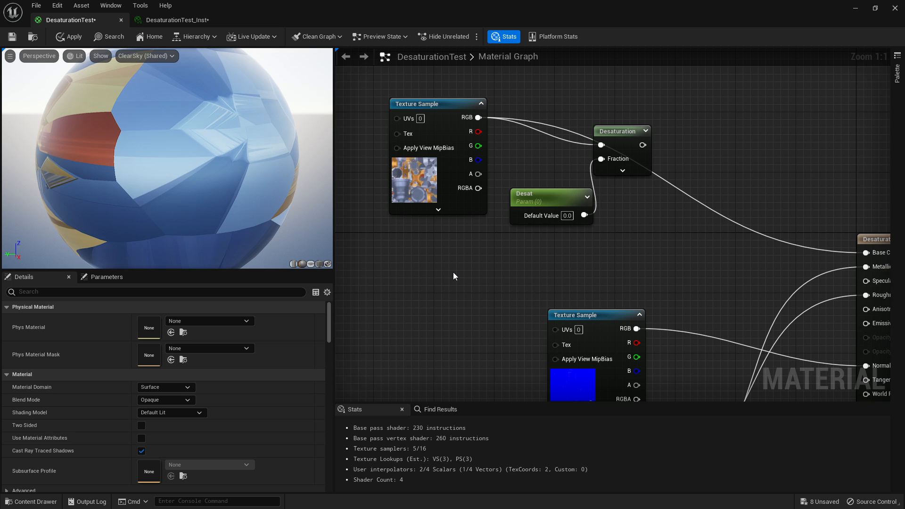
Remove a stray constant node and wire the Desaturation output into Base Color
left_click(454, 273)
right_click(468, 279)
key("Escape")
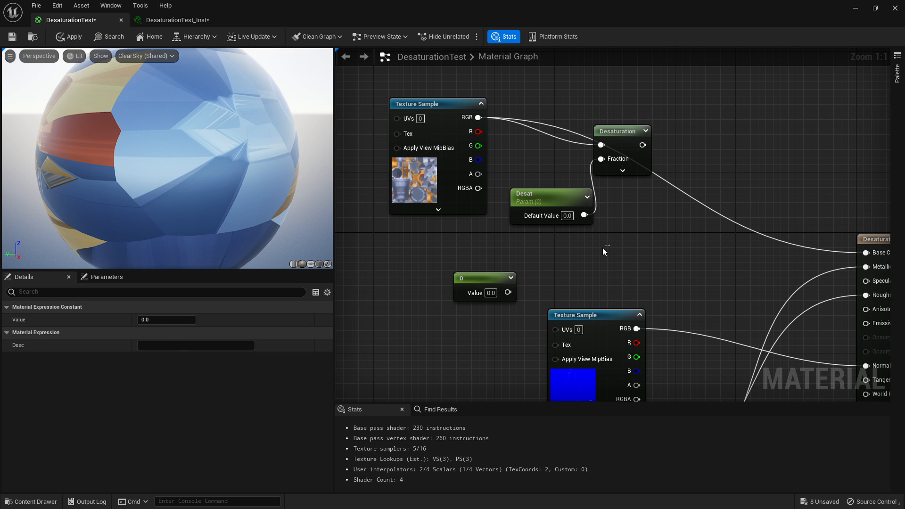
left_click(485, 278)
key("Delete")
right_click_drag(609, 240, 580, 197)
left_click(580, 149)
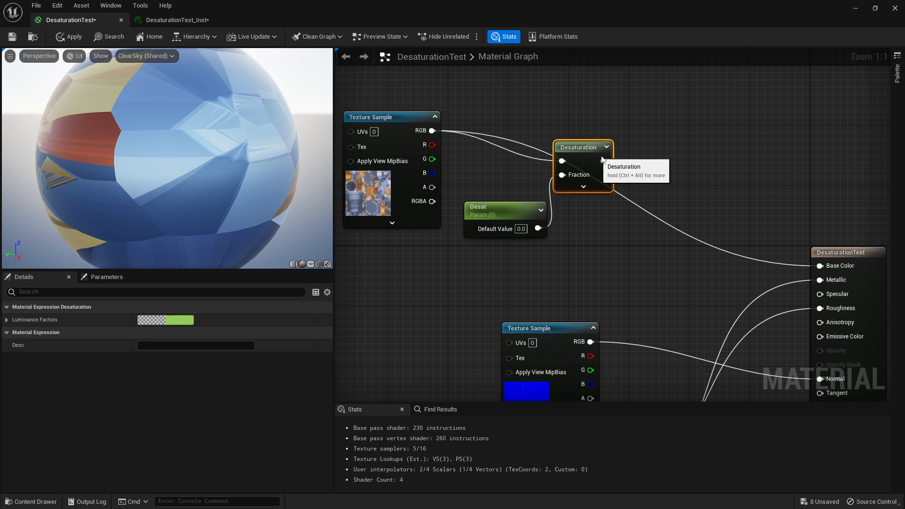
left_click_drag(609, 160, 820, 266)
Tidy the nodes around Desaturation and apply the material changes
right_click_drag(707, 212, 765, 212)
left_click_drag(623, 131, 782, 237)
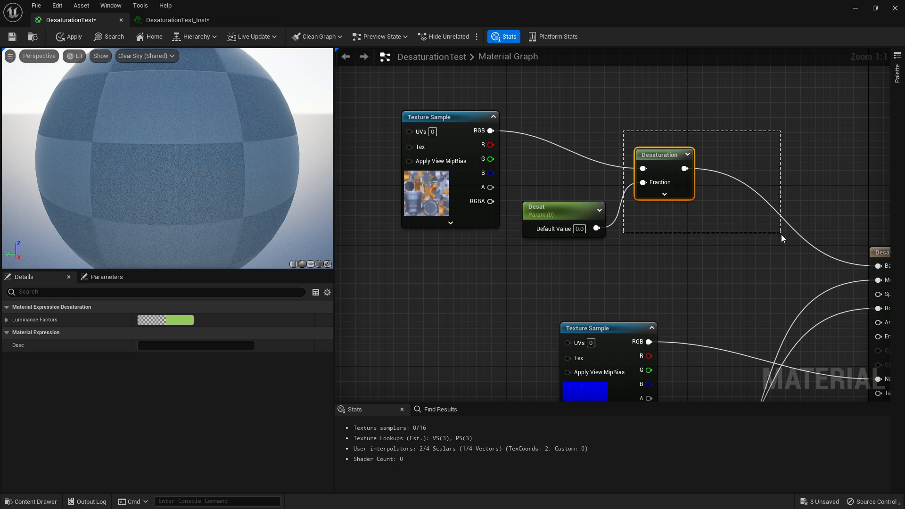
right_click(781, 238)
key("Escape")
left_click(562, 212)
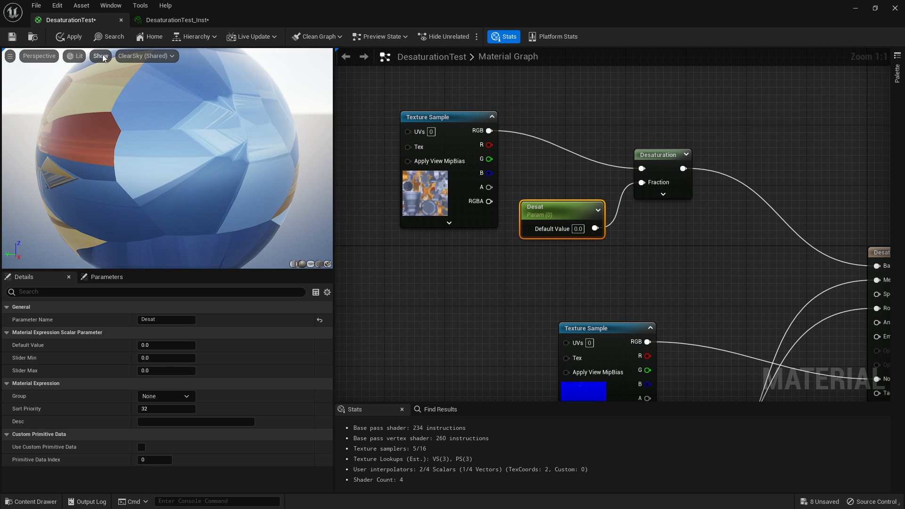
left_click(71, 37)
Open DesaturationTest_Inst over the level, enable the Desat override and raise it to desaturate the cannon
left_click(855, 8)
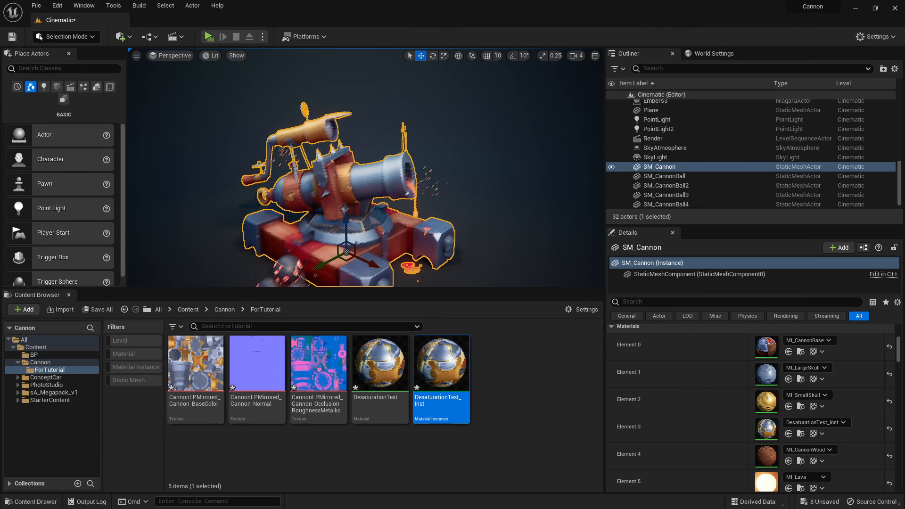
left_click(445, 372)
double_click(444, 373)
mouse_move(553, 61)
left_mouse_down()
mouse_move(405, 91)
mouse_move(508, 105)
left_mouse_up()
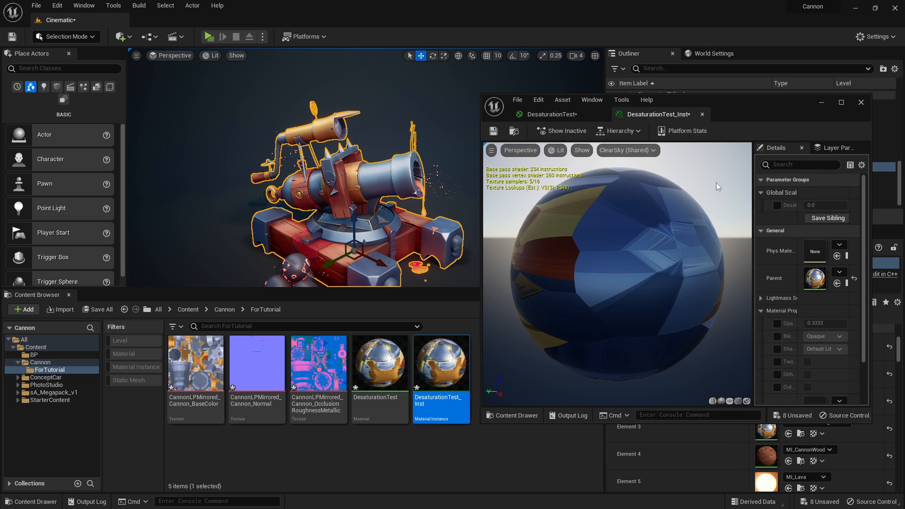
left_click(774, 203)
left_click_drag(814, 205, 842, 206)
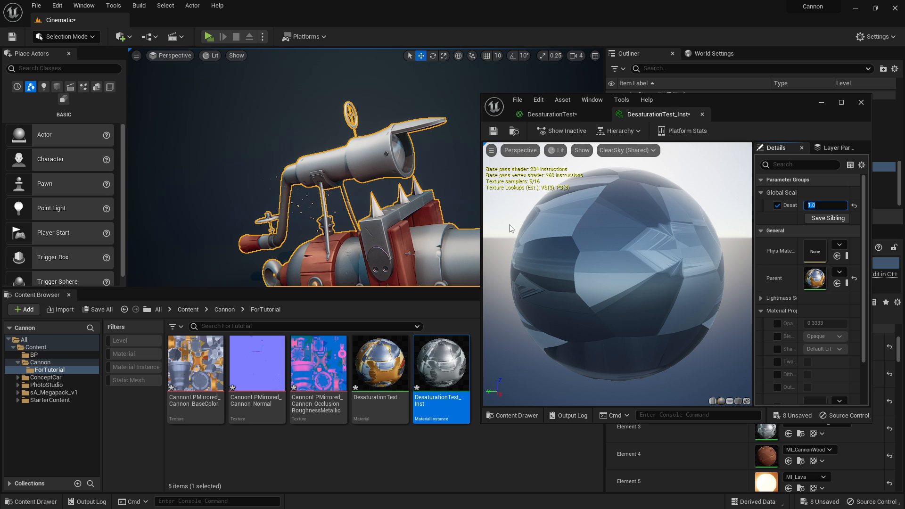
type("-1")
Try Desat at -1.0 and a stronger value shifting the cannon to yellow and cyan, then return to the parent graph
key("Return")
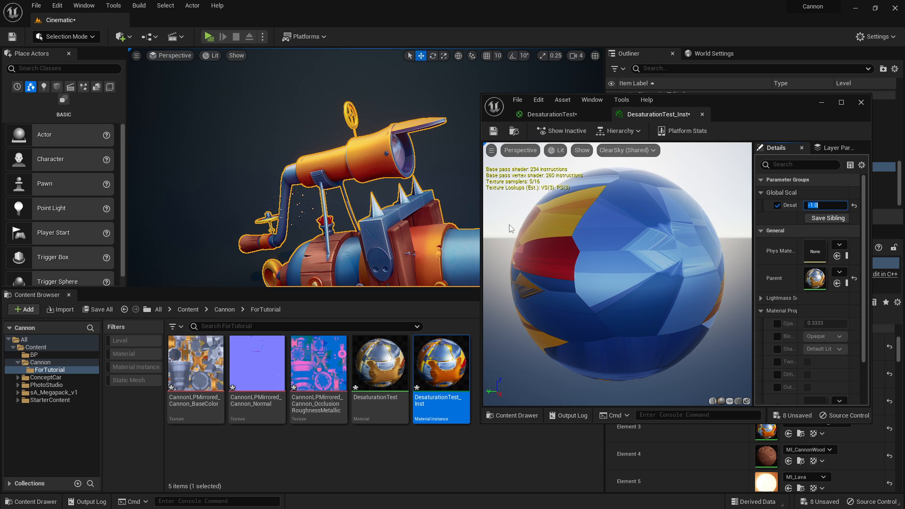
type("-4")
key("Return")
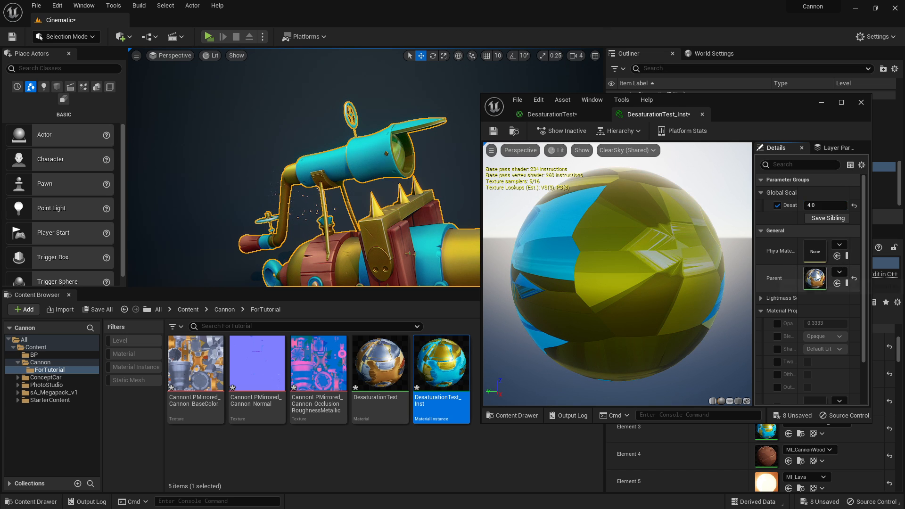
left_click(551, 114)
Set the Desat parameter's Slider Max to 1.0 and apply the material
double_click(746, 100)
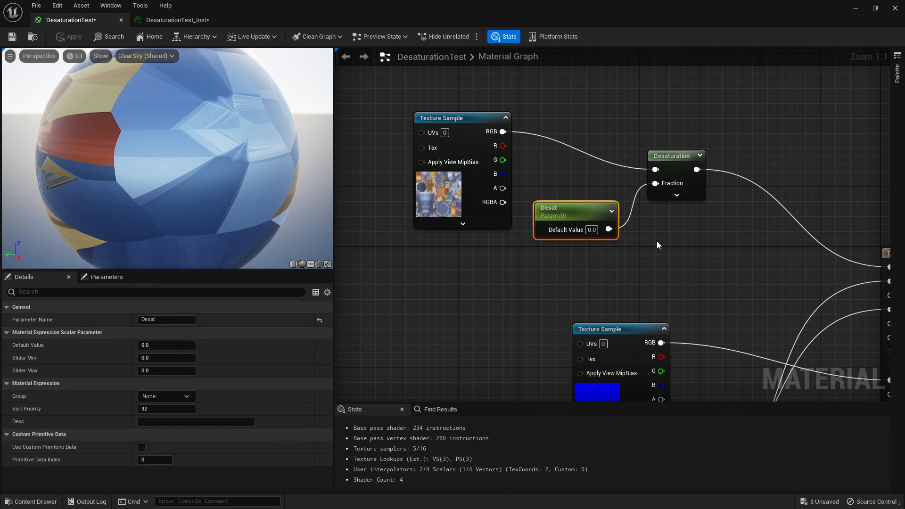
left_click(580, 207)
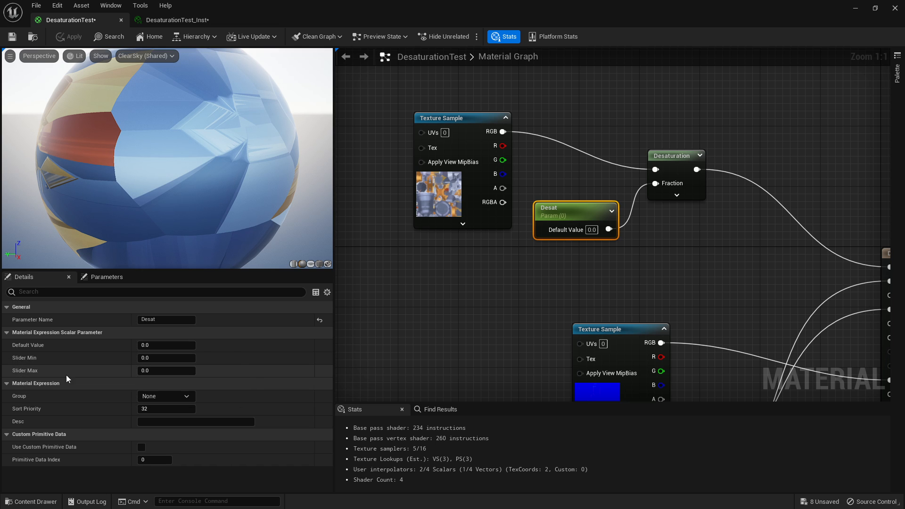
left_click_drag(146, 371, 191, 371)
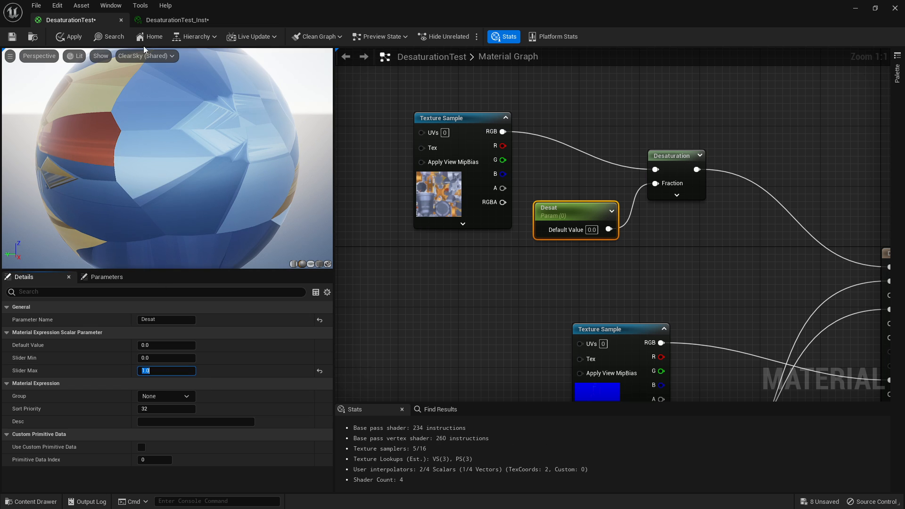
left_click(69, 36)
Lower the instance's Desat toward zero and park the instance editor beside the cannon view
left_click(857, 8)
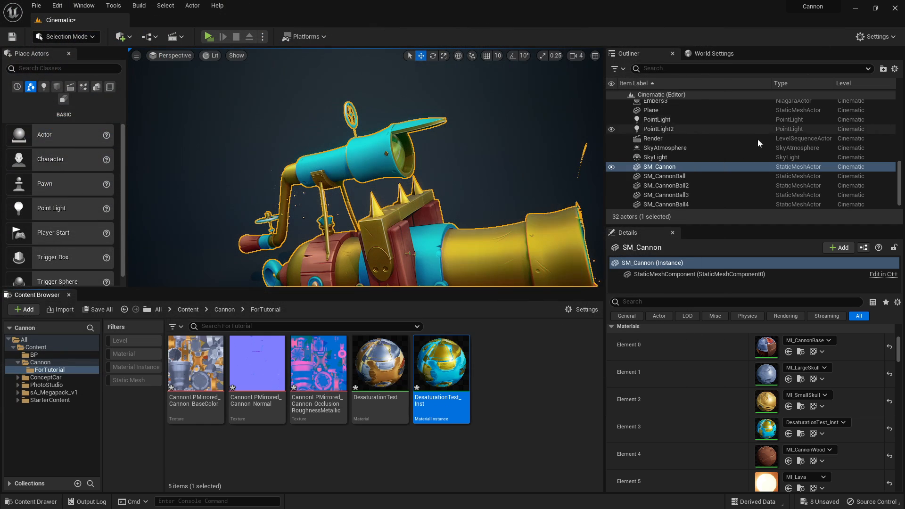
double_click(439, 374)
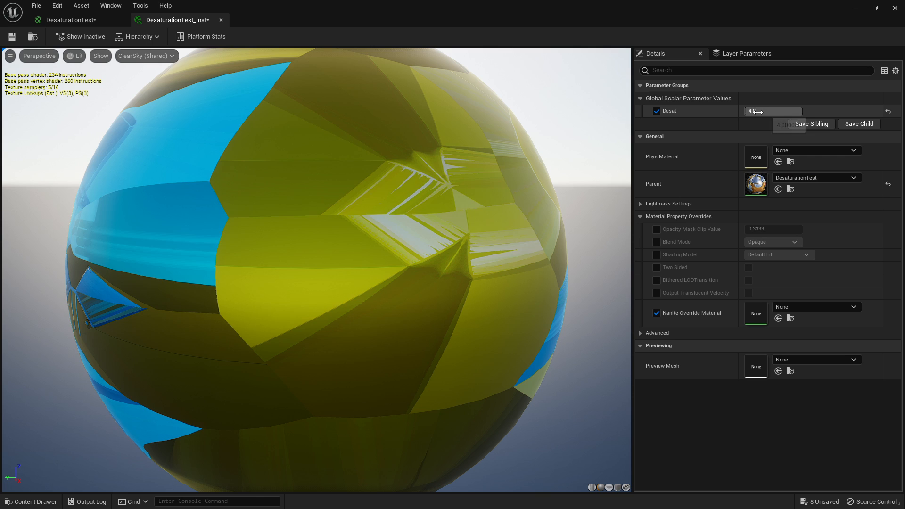
mouse_move(773, 111)
left_mouse_down()
mouse_move(754, 111)
mouse_move(783, 111)
mouse_move(748, 111)
mouse_move(801, 112)
left_mouse_up()
left_click(875, 8)
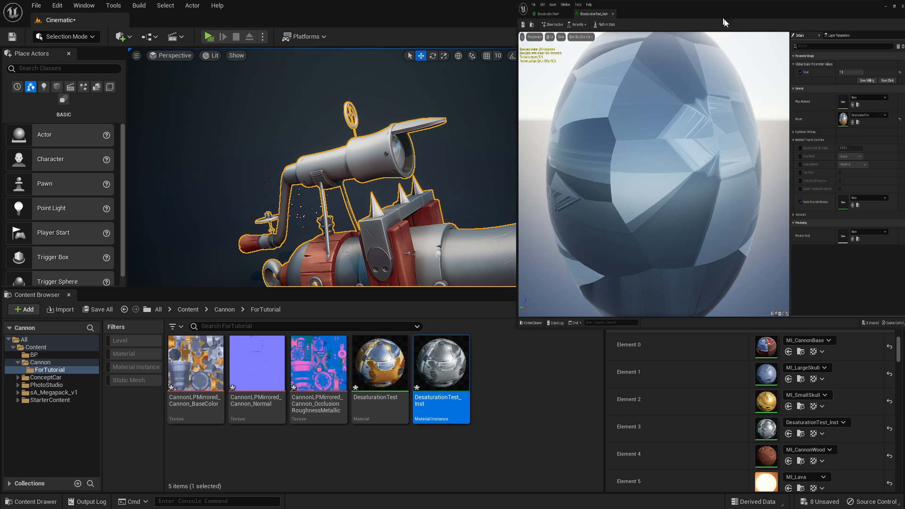
left_click_drag(814, 54, 732, 77)
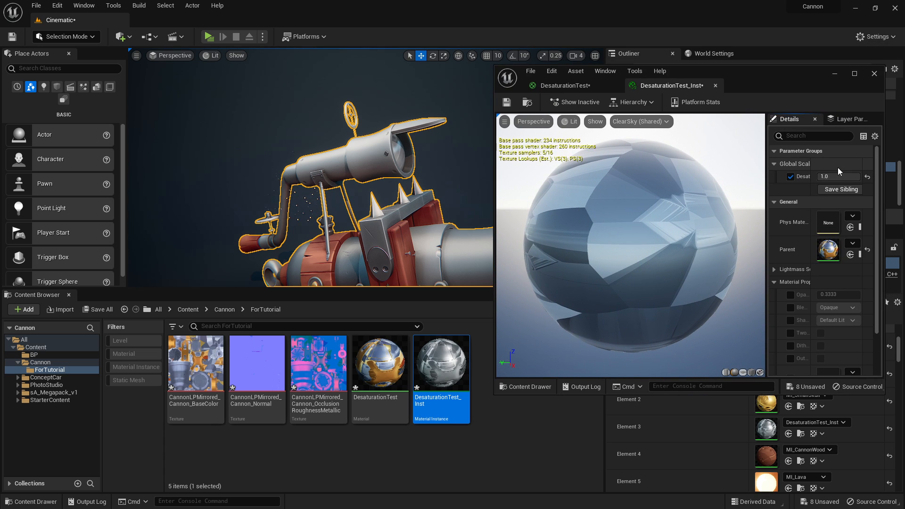
left_click_drag(848, 177, 814, 176)
Set the parent material's Desat Slider Min to -1.0, apply it, and return to the instance's Desat override
double_click(828, 249)
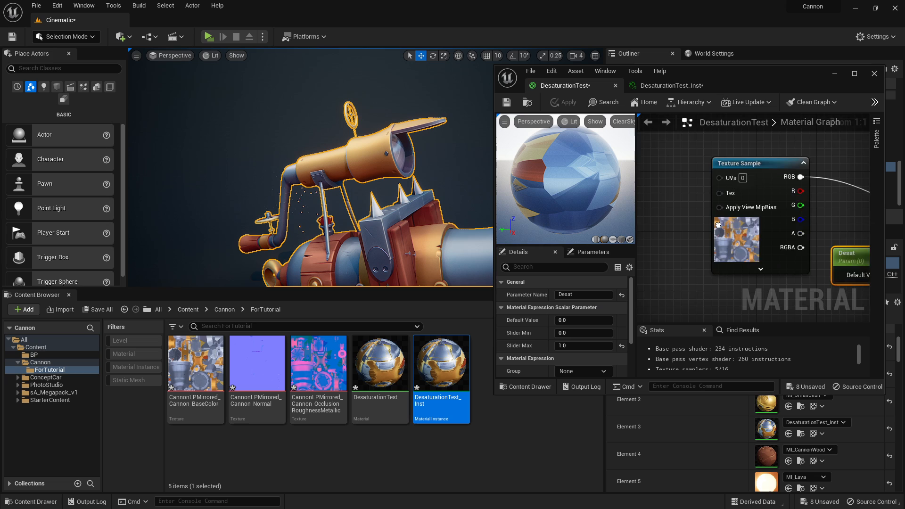
right_click_drag(717, 224, 672, 178)
left_click(580, 333)
type("-1")
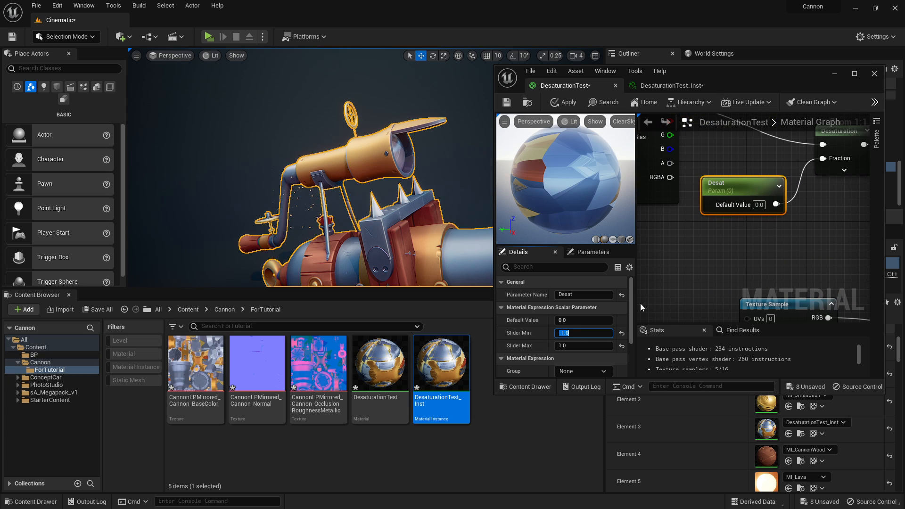
left_click(563, 102)
left_click(672, 85)
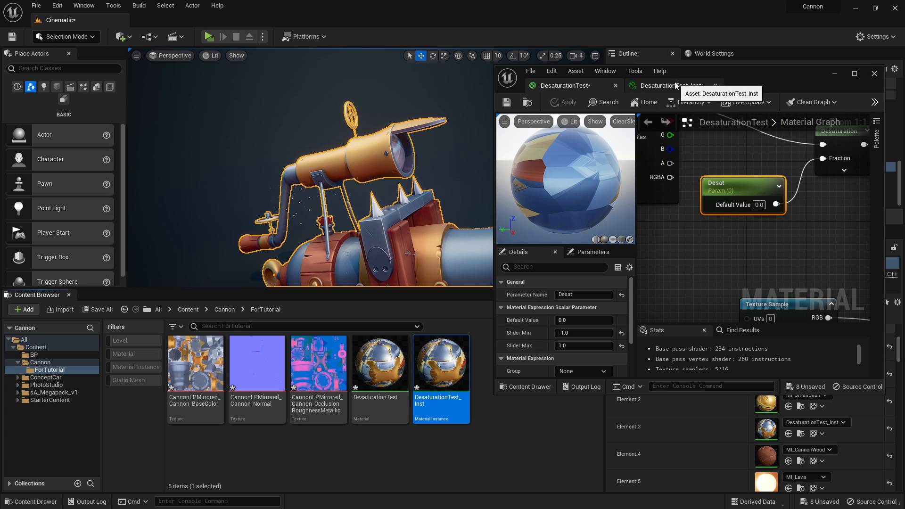
left_click(825, 176)
type("1")
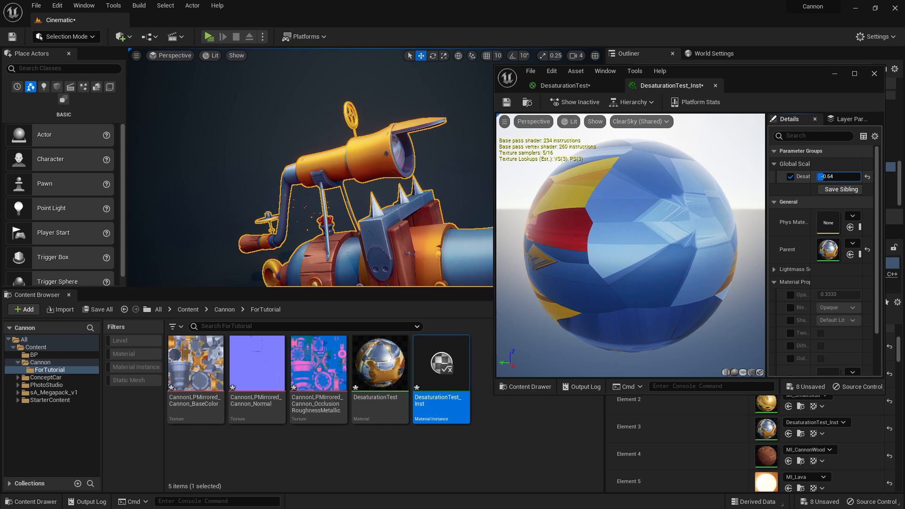
Try Desat at 1 for full grey, drag it negative, then commit 0 for normal colours
key("Return")
left_click_drag(837, 177, 820, 176)
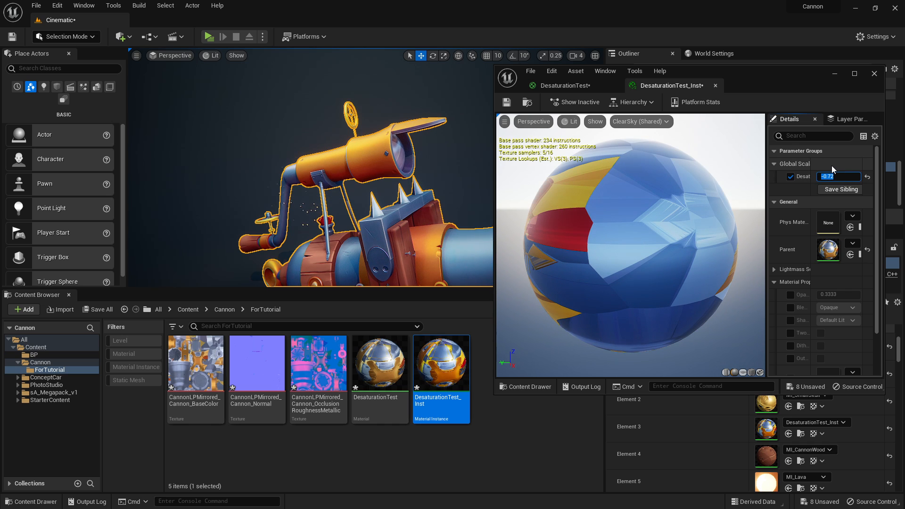
type("0")
key("Return")
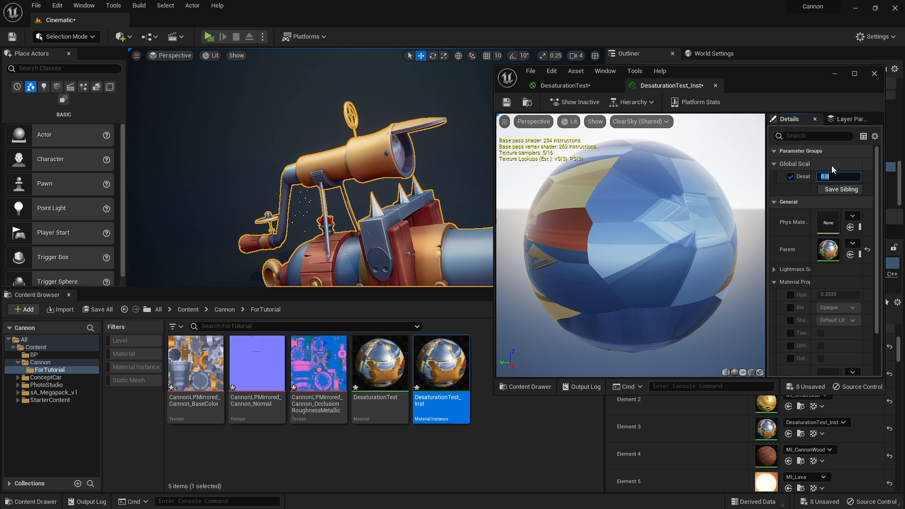
scroll(831, 166, "down", 1)
scroll(841, 451, "down", 3)
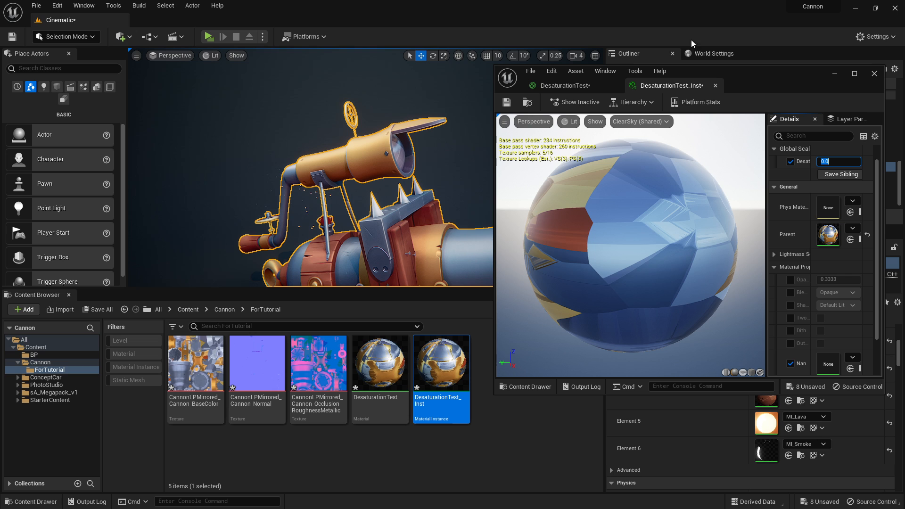
Orbit to show the whole cannon and set the instance's Desat override to -0.2
left_click_drag(752, 85, 770, 97)
right_click_drag(319, 177, 388, 212)
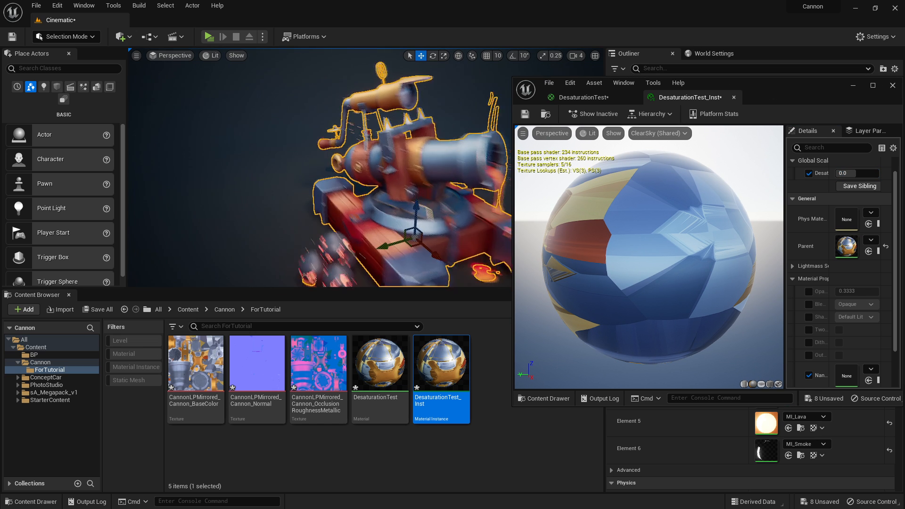
scroll(388, 177, "up", 3)
left_click(854, 173)
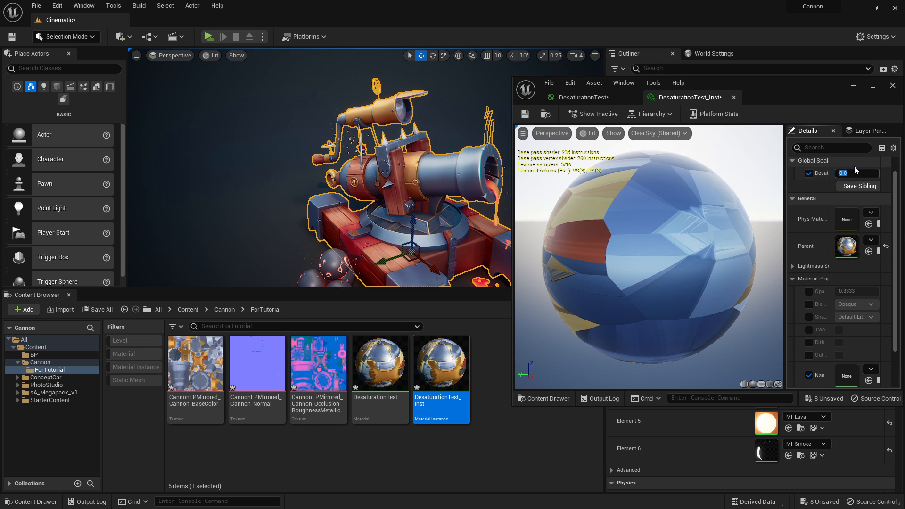
type("-0.2")
key("Return")
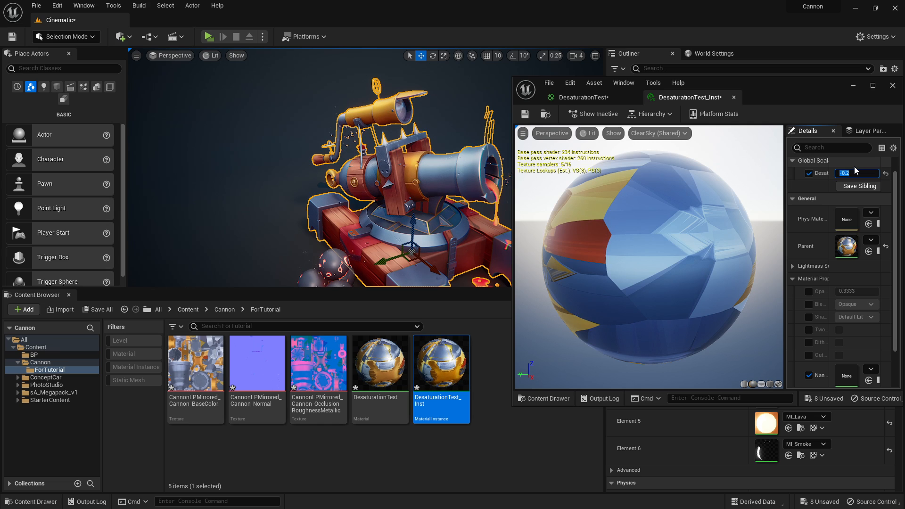